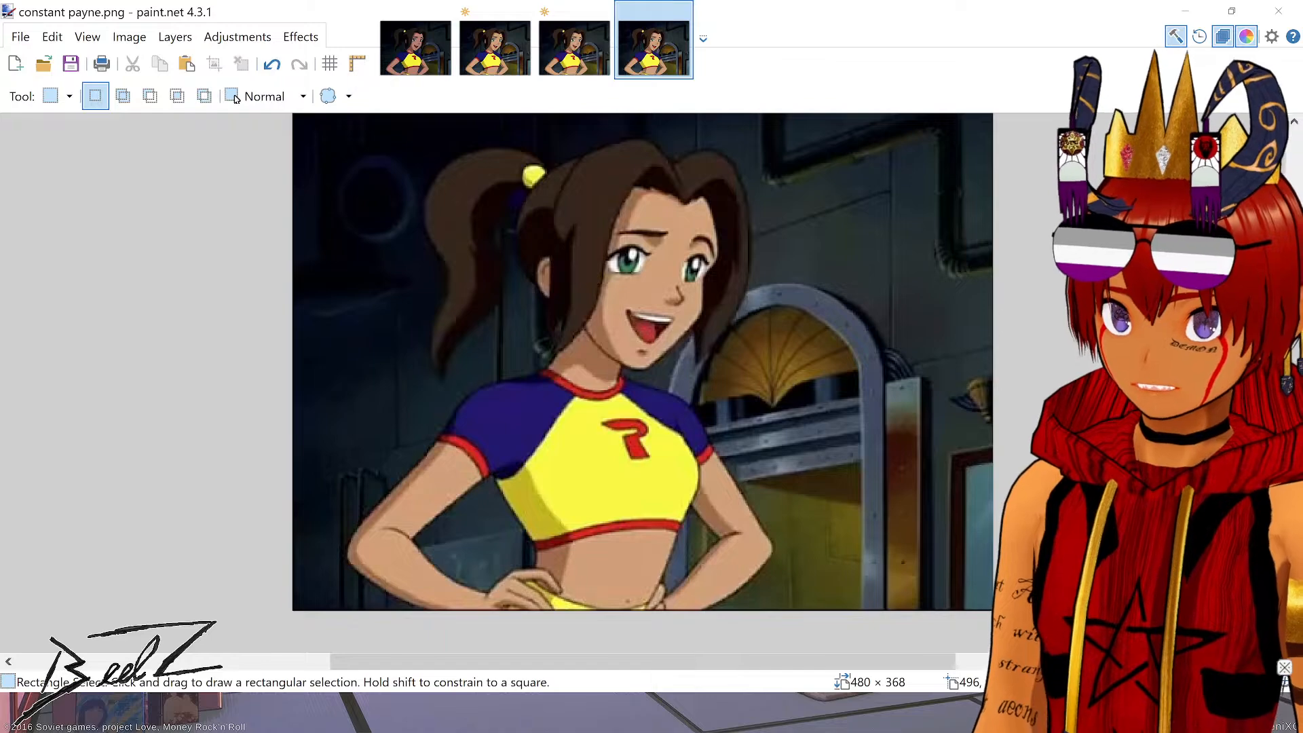
Step: Examine the eyes, face and shirt outlines of constant payne2.png up close, and finish with the image fitted to the window
click(585, 63)
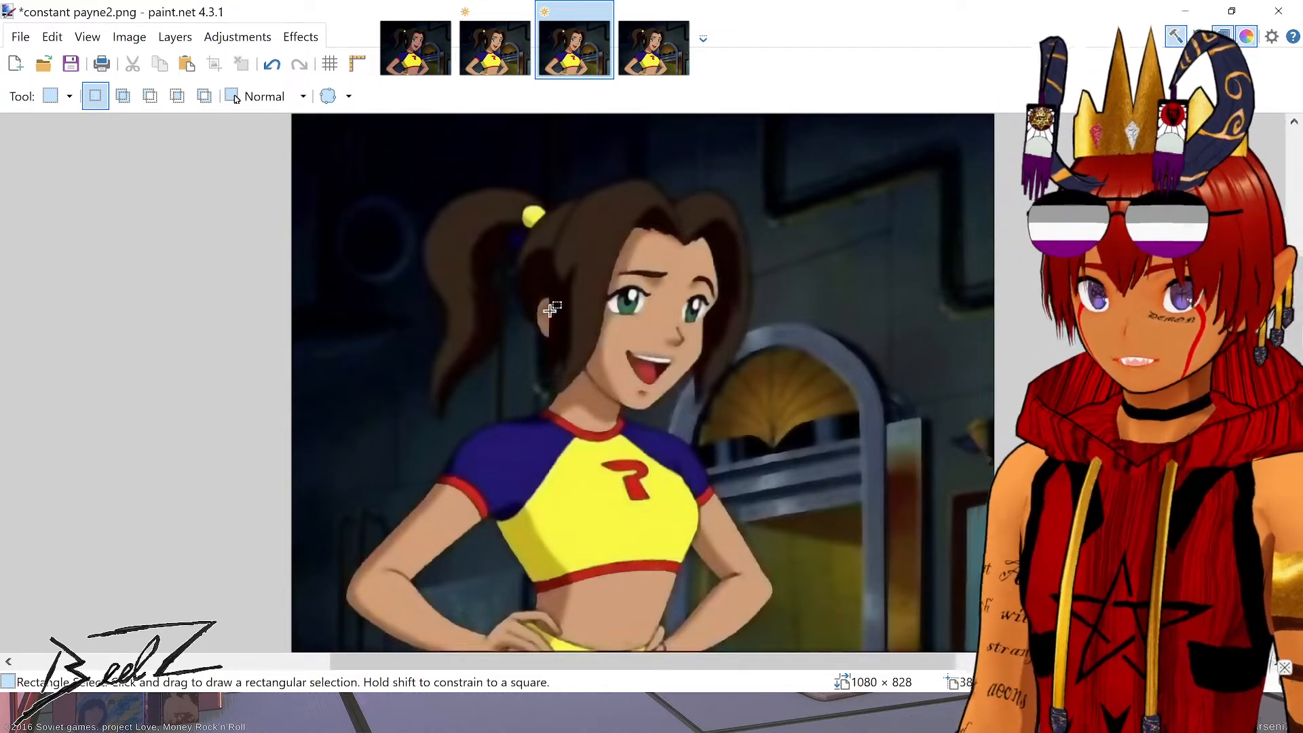
scroll(657, 304, up, 4)
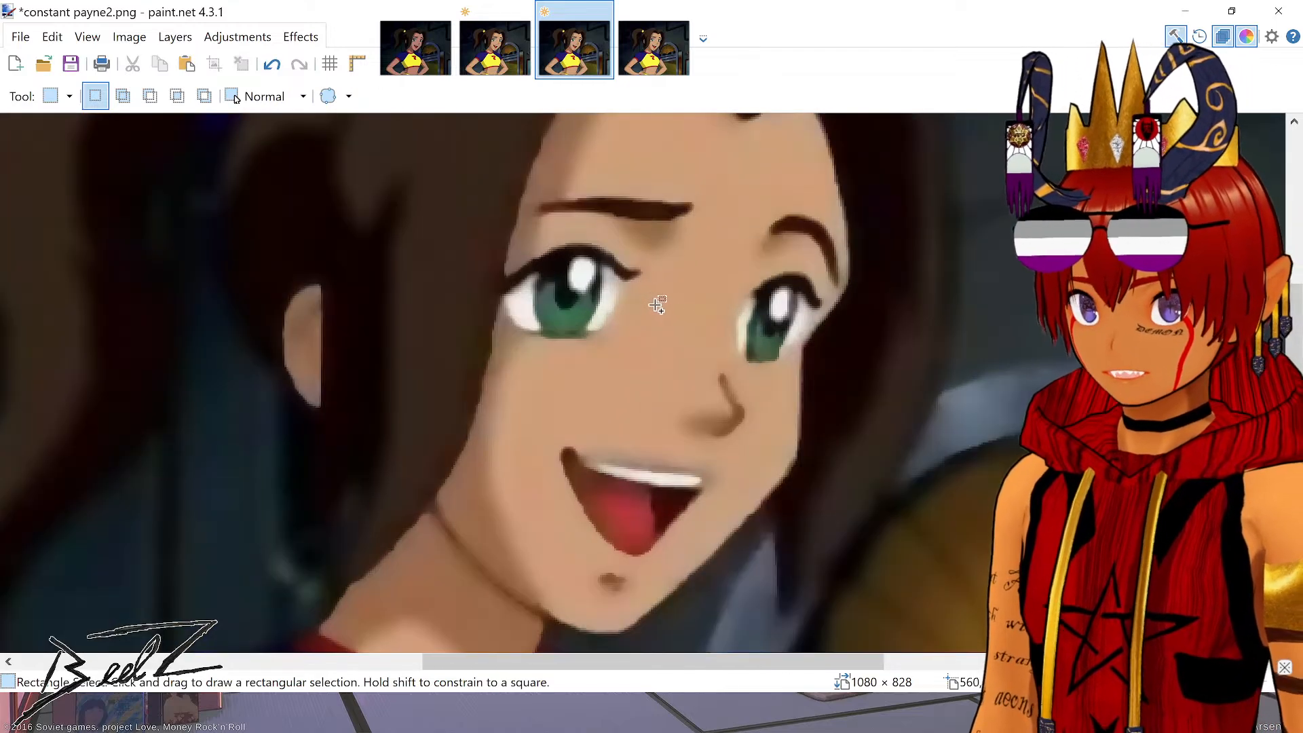
scroll(516, 194, up, 4)
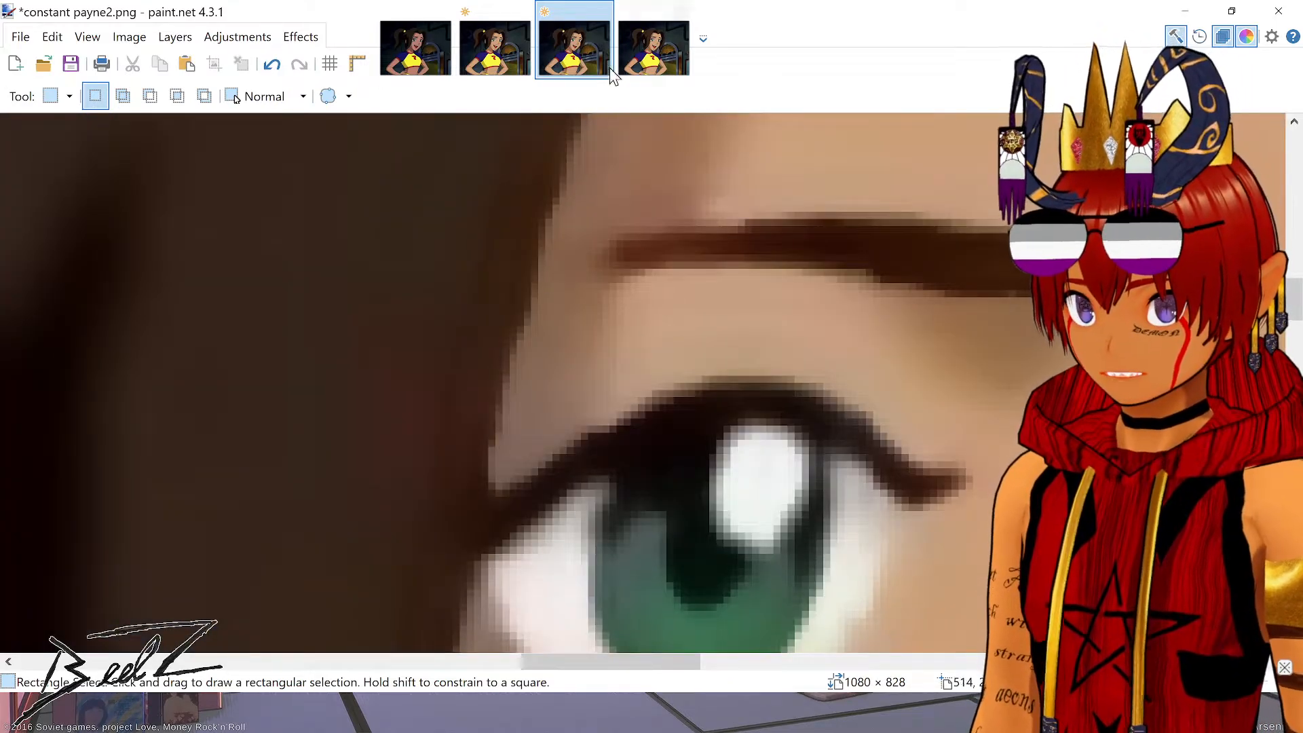
scroll(964, 345, down, 8)
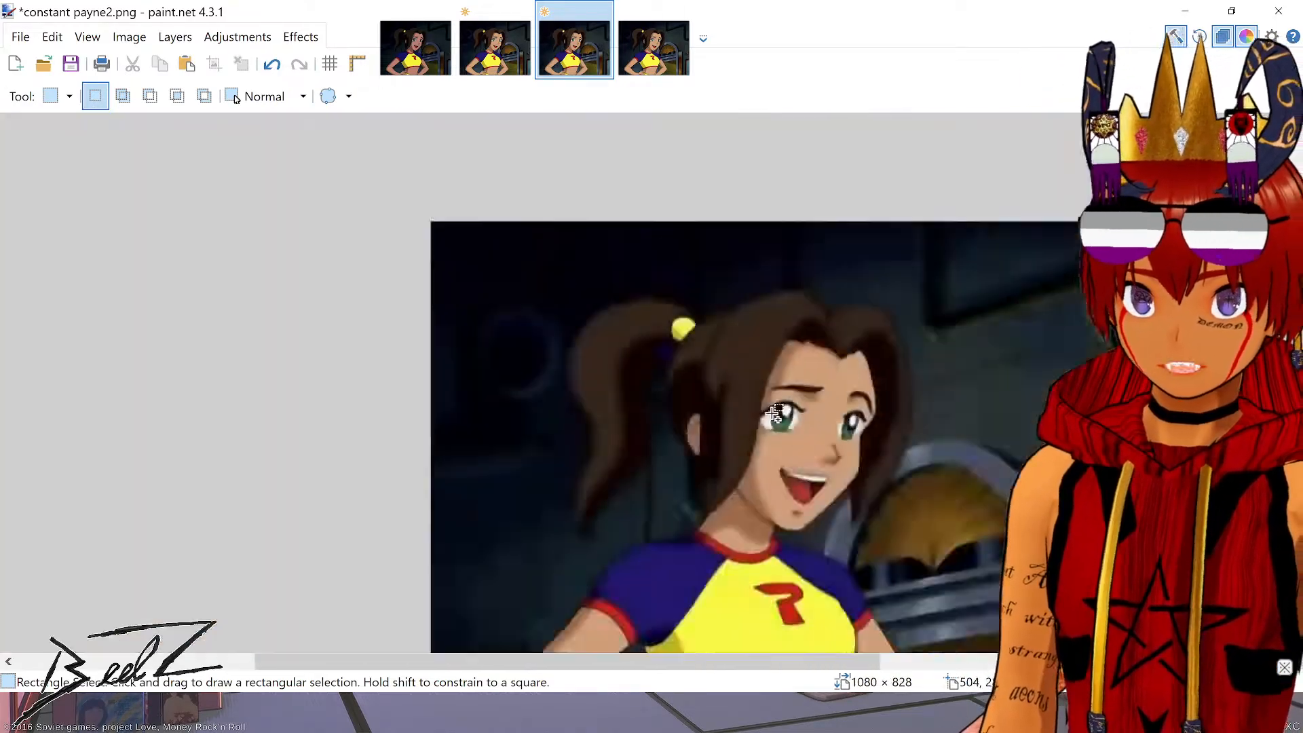
scroll(584, 186, up, 6)
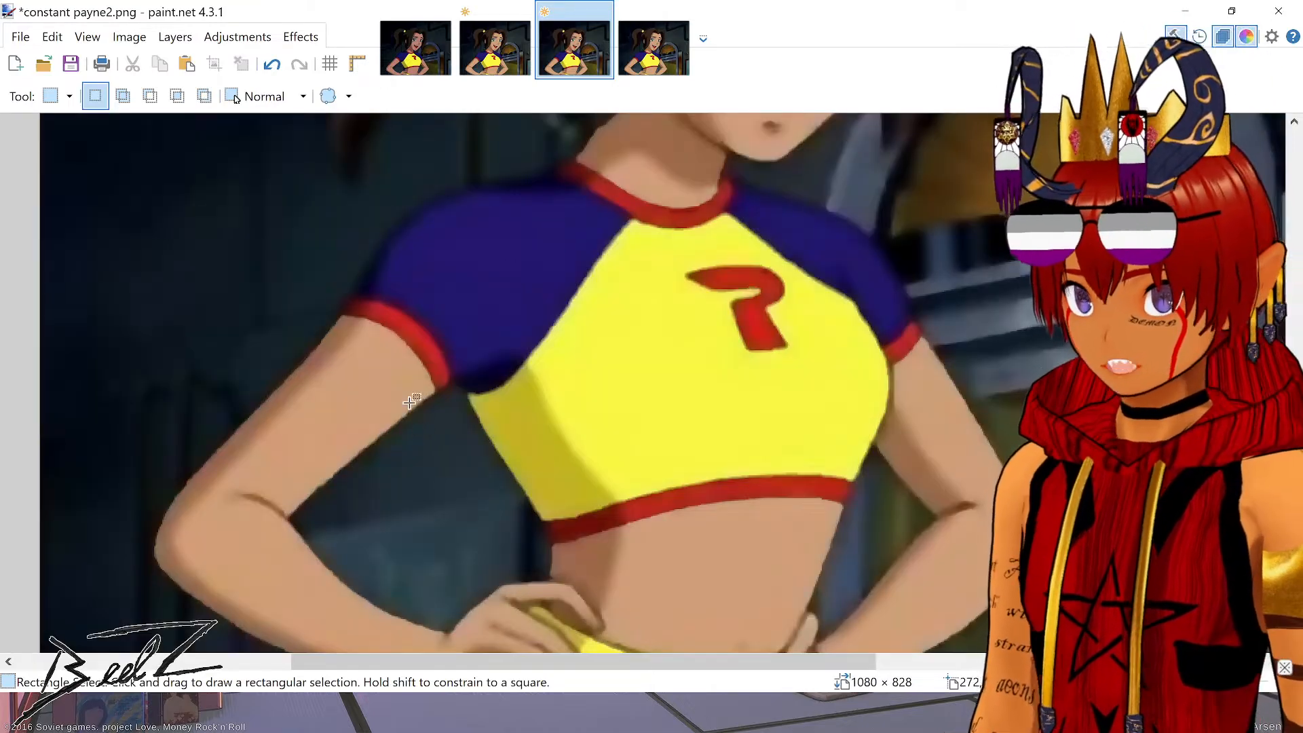
scroll(434, 386, up, 1)
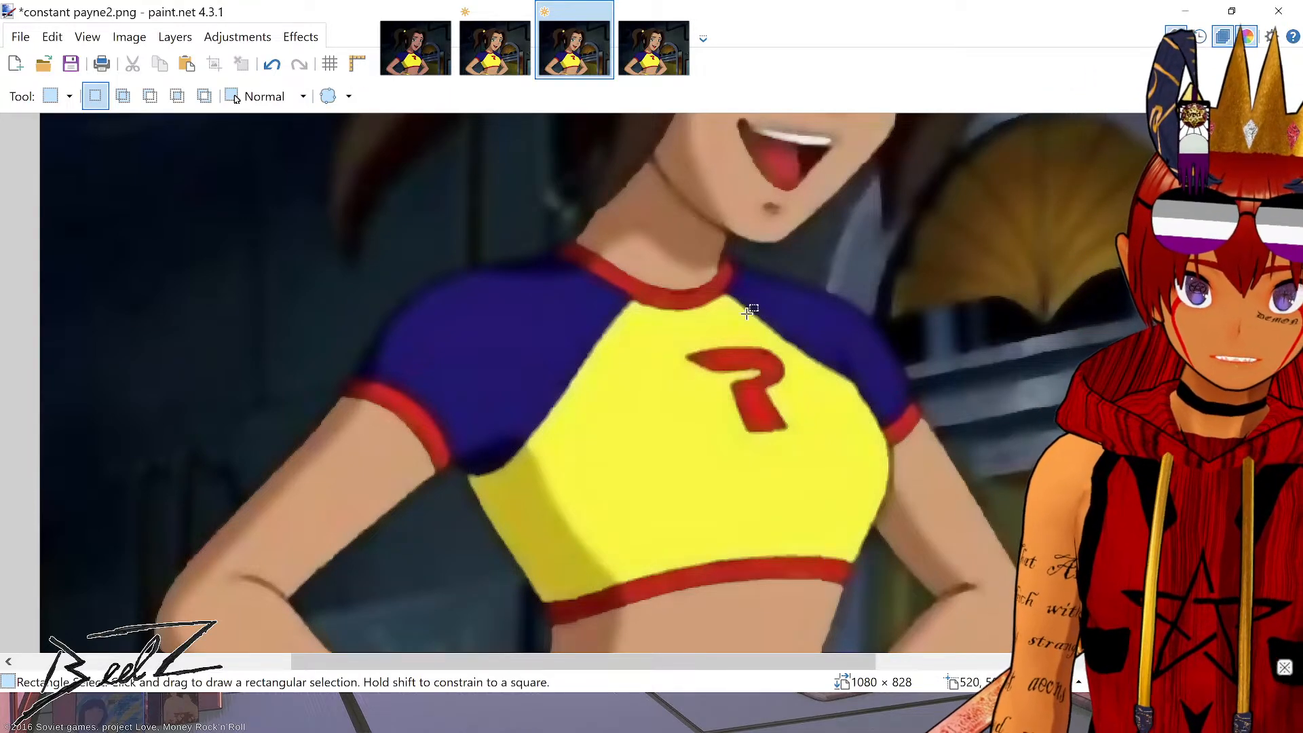
scroll(400, 363, up, 1)
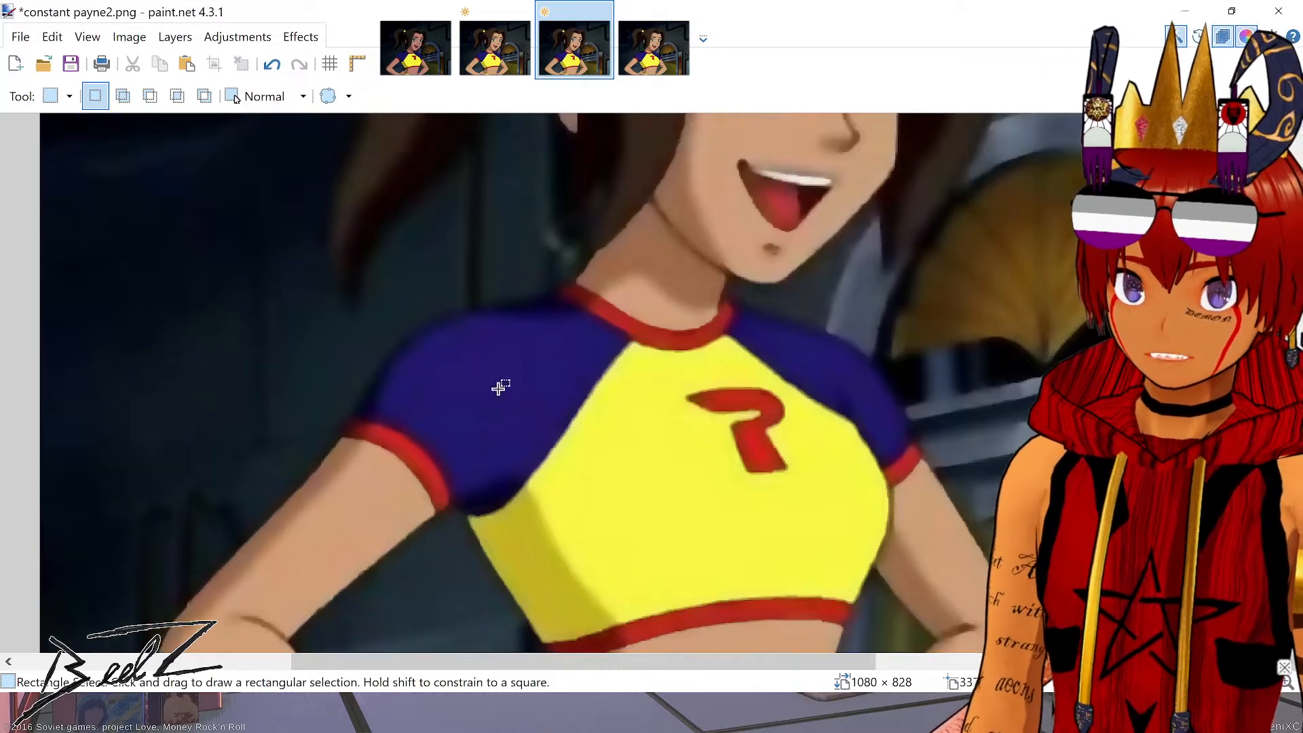
scroll(663, 326, up, 2)
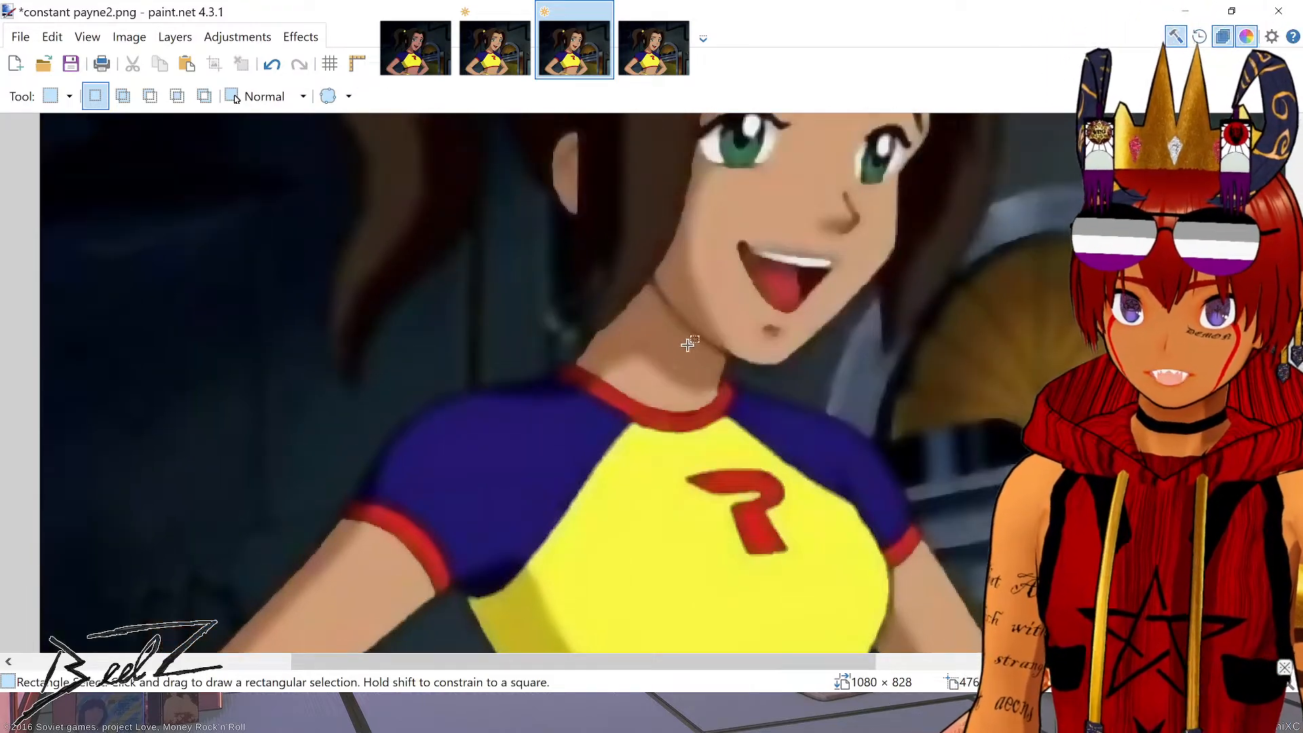
scroll(685, 341, down, 6)
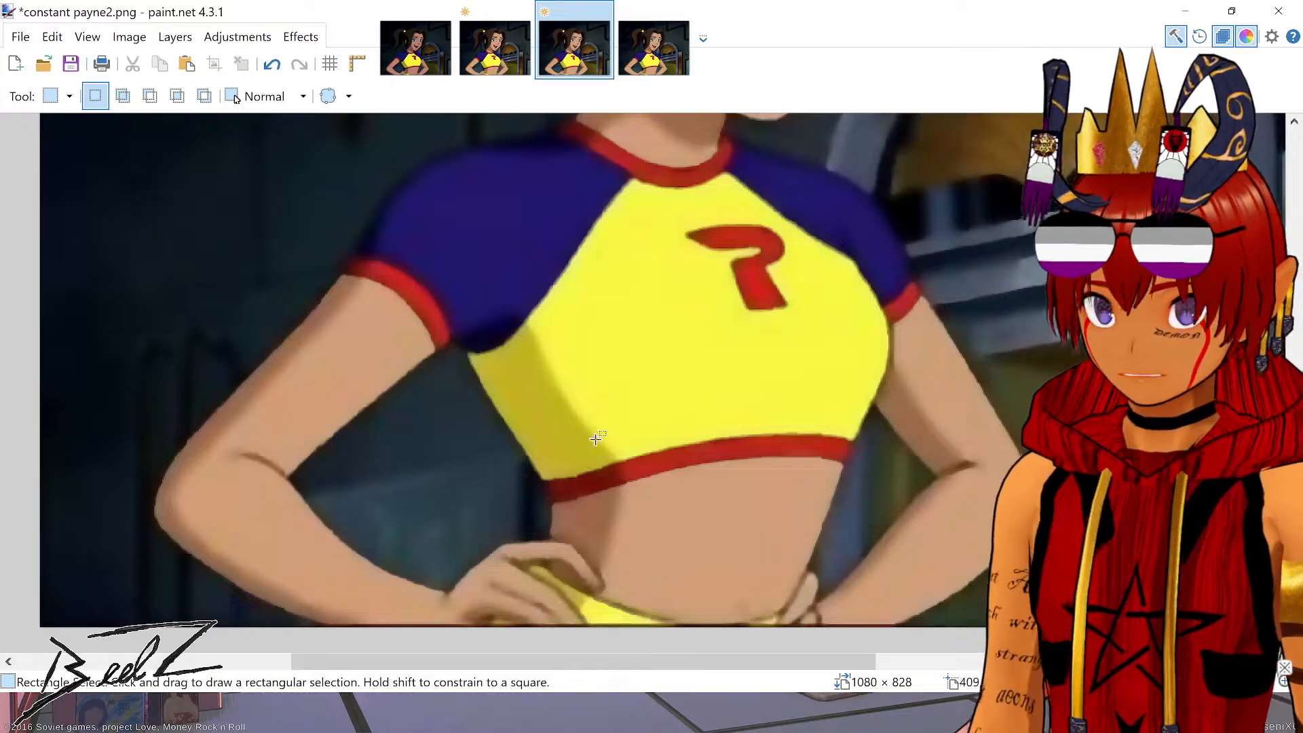
scroll(580, 313, up, 2)
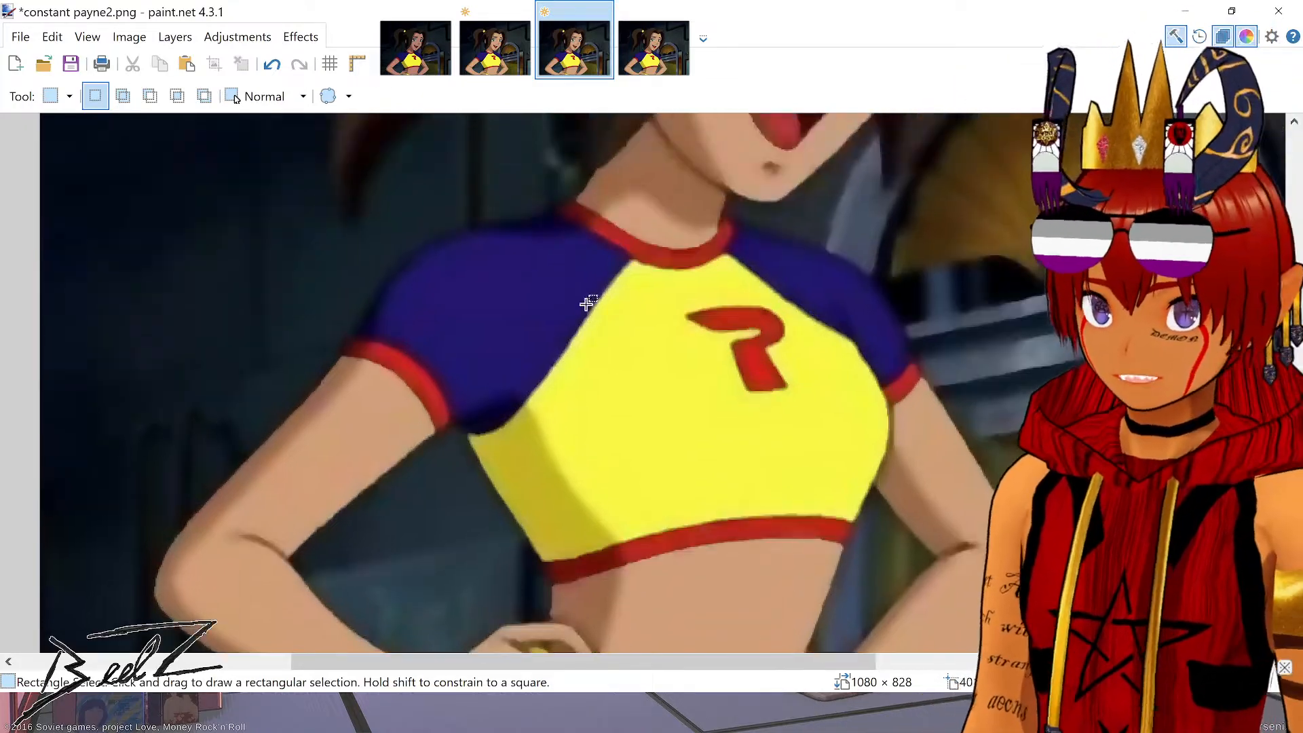
scroll(579, 313, down, 5)
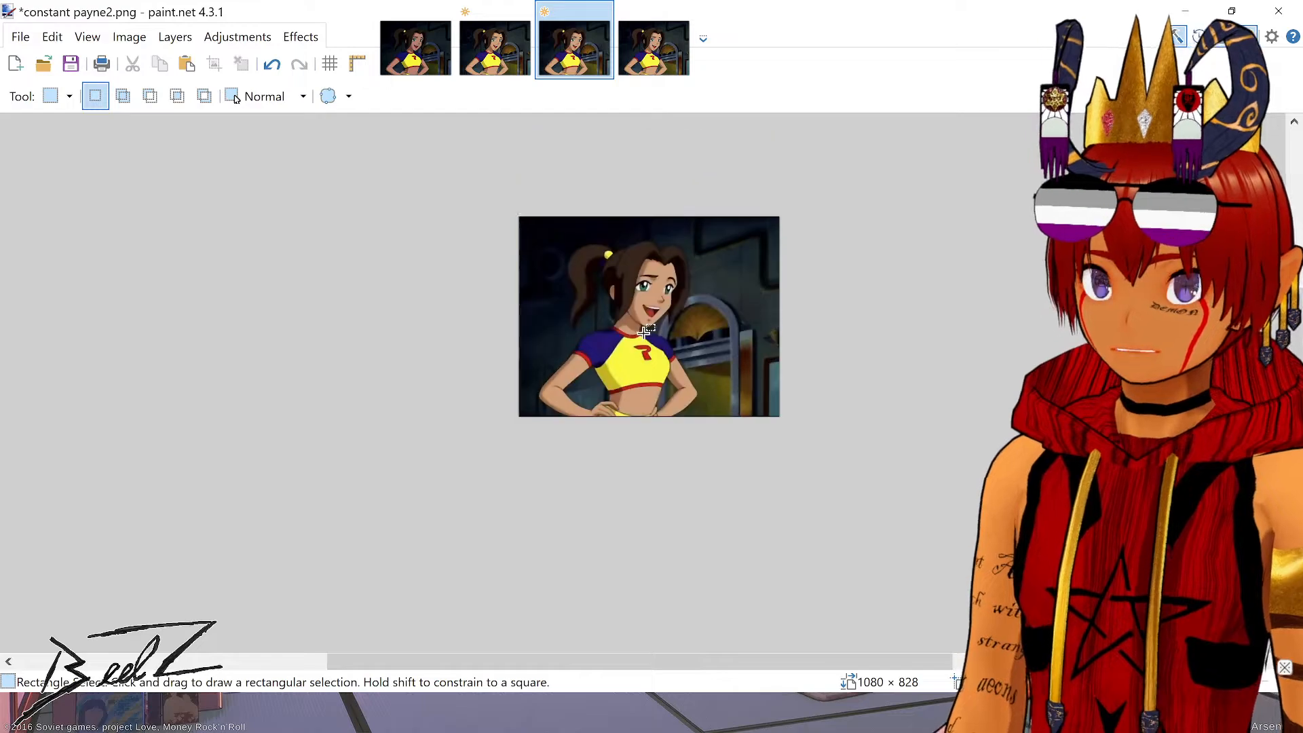
key(ctrl+b)
scroll(489, 165, down, 1)
Step: Compare the CUnet x4 upscaled version of the image with constant payne2.png
key(ctrl+shift+Tab)
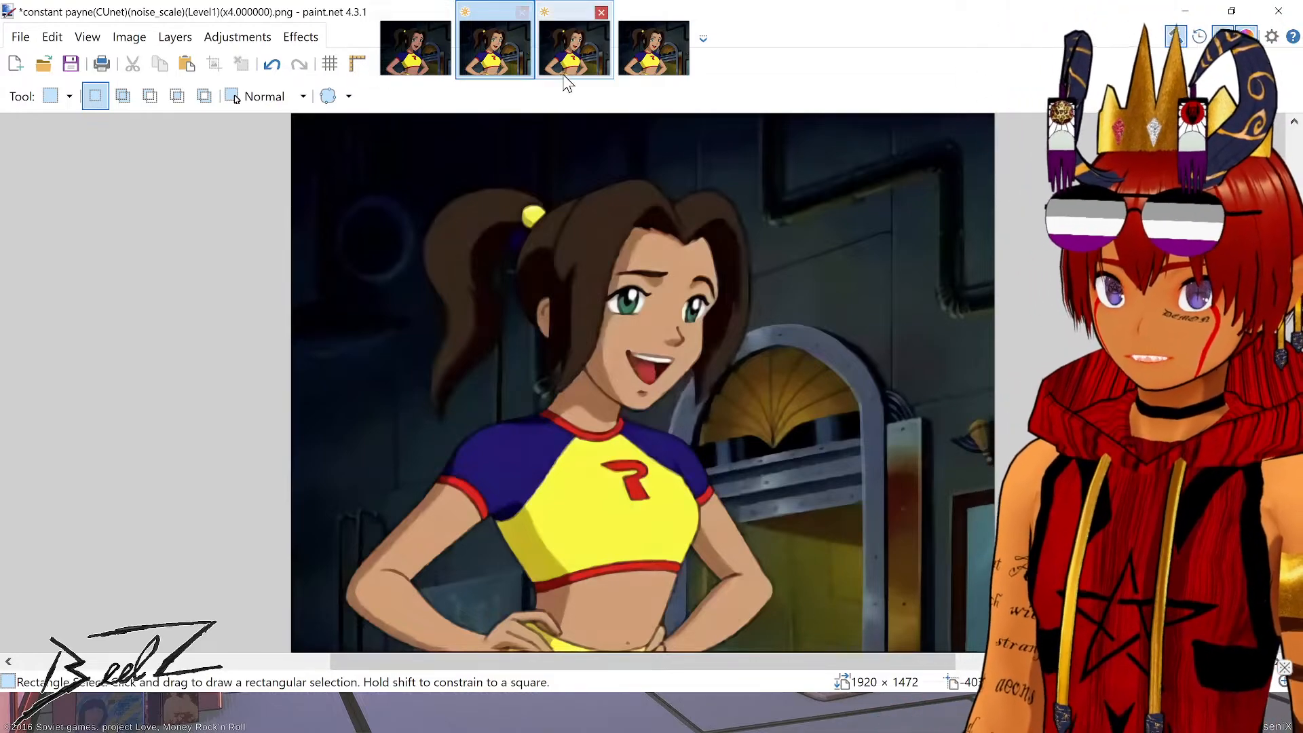
click(569, 72)
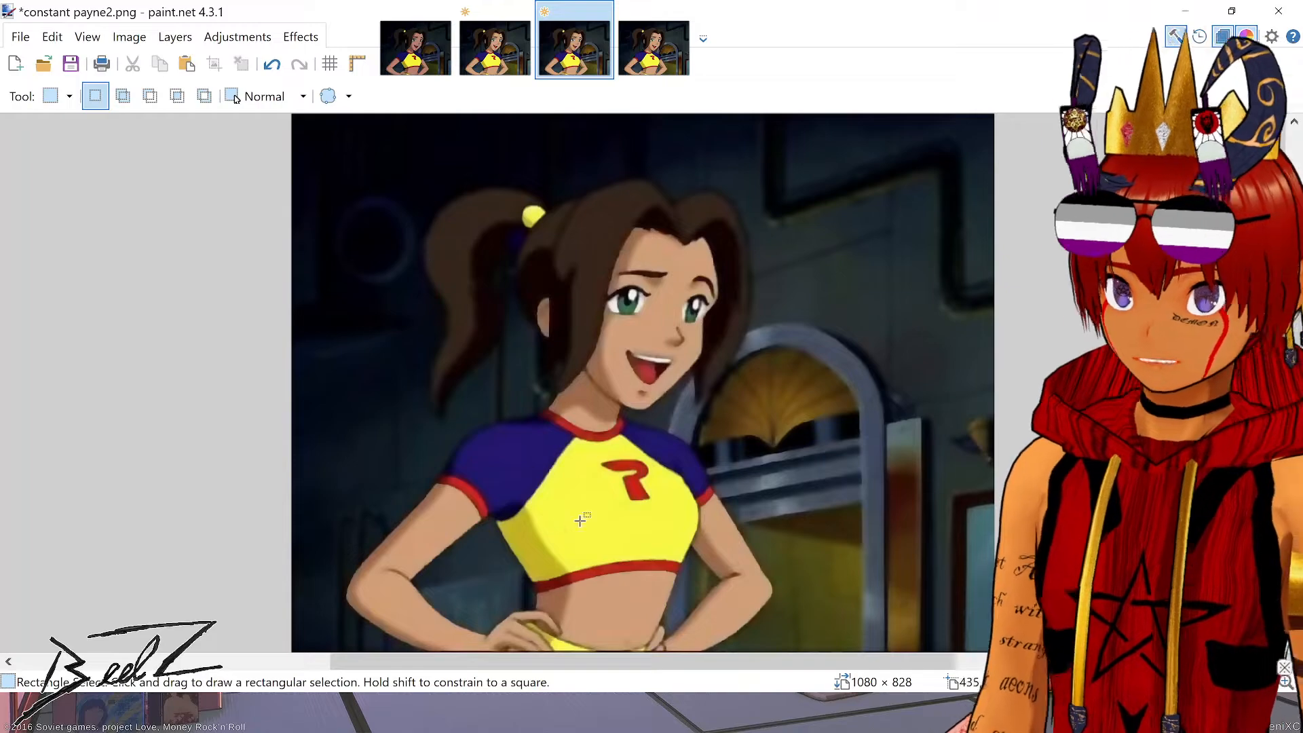
click(502, 48)
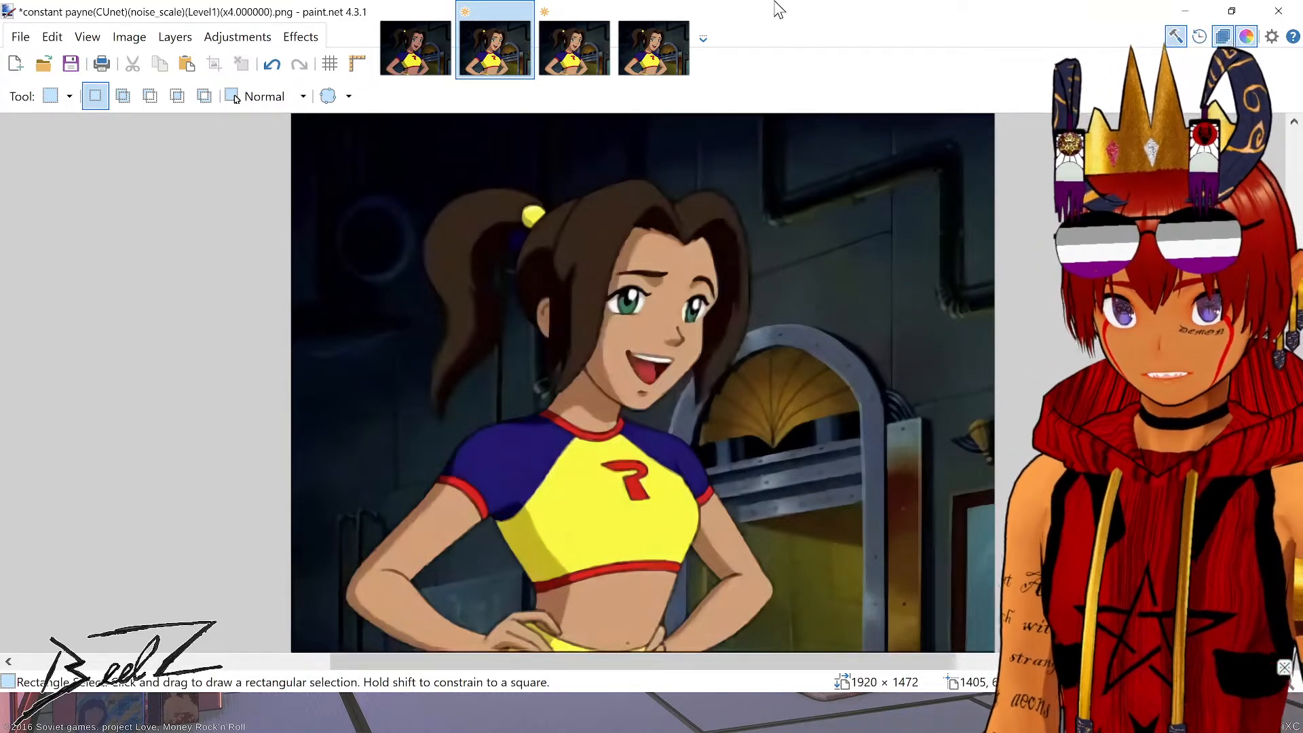
click(682, 42)
click(514, 60)
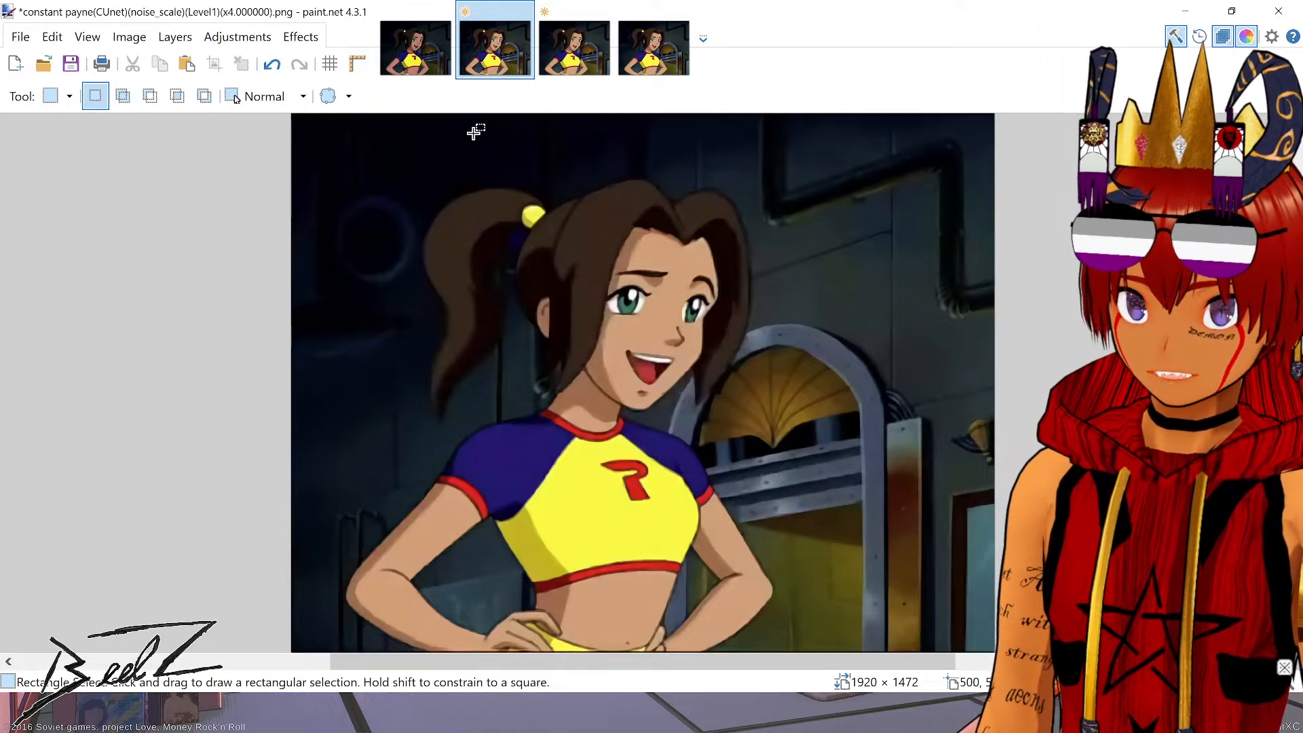
Step: Inspect the arm and shirt outlines of constant payne HQ.png up close
click(415, 55)
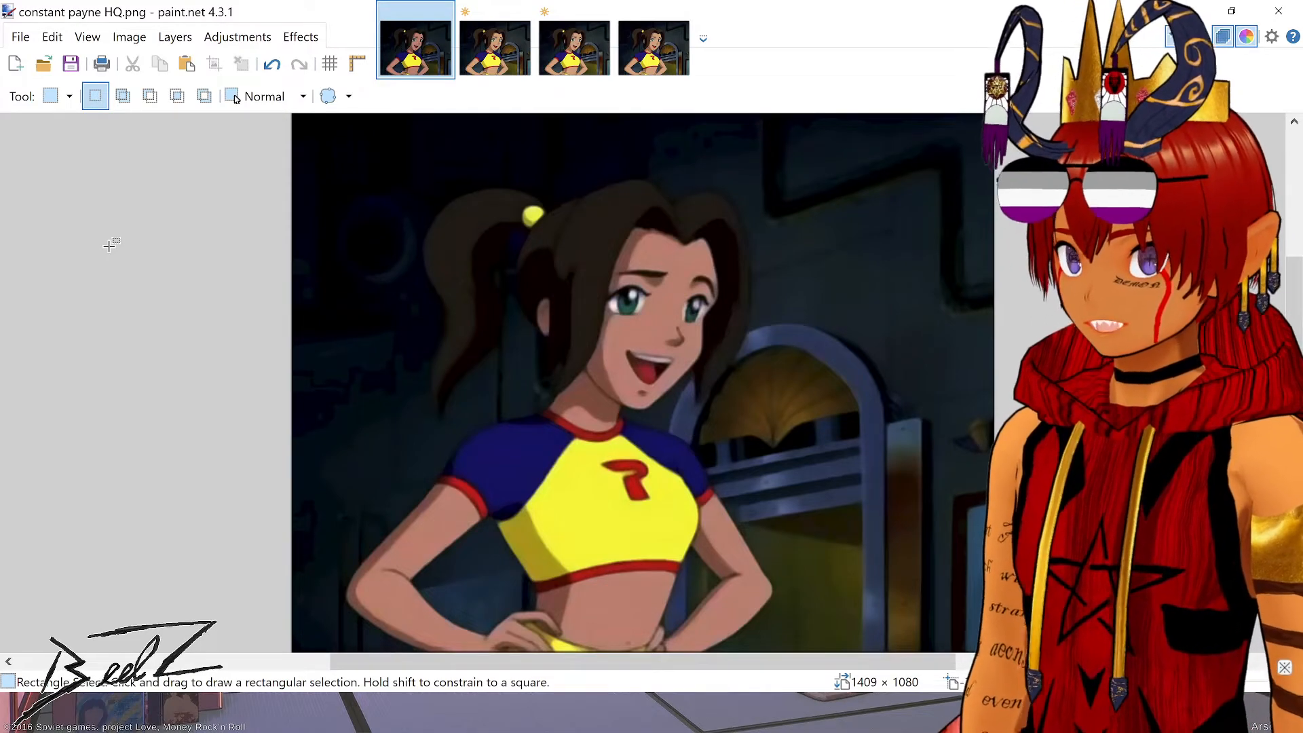
scroll(631, 573, up, 5)
drag(373, 253, 704, 202)
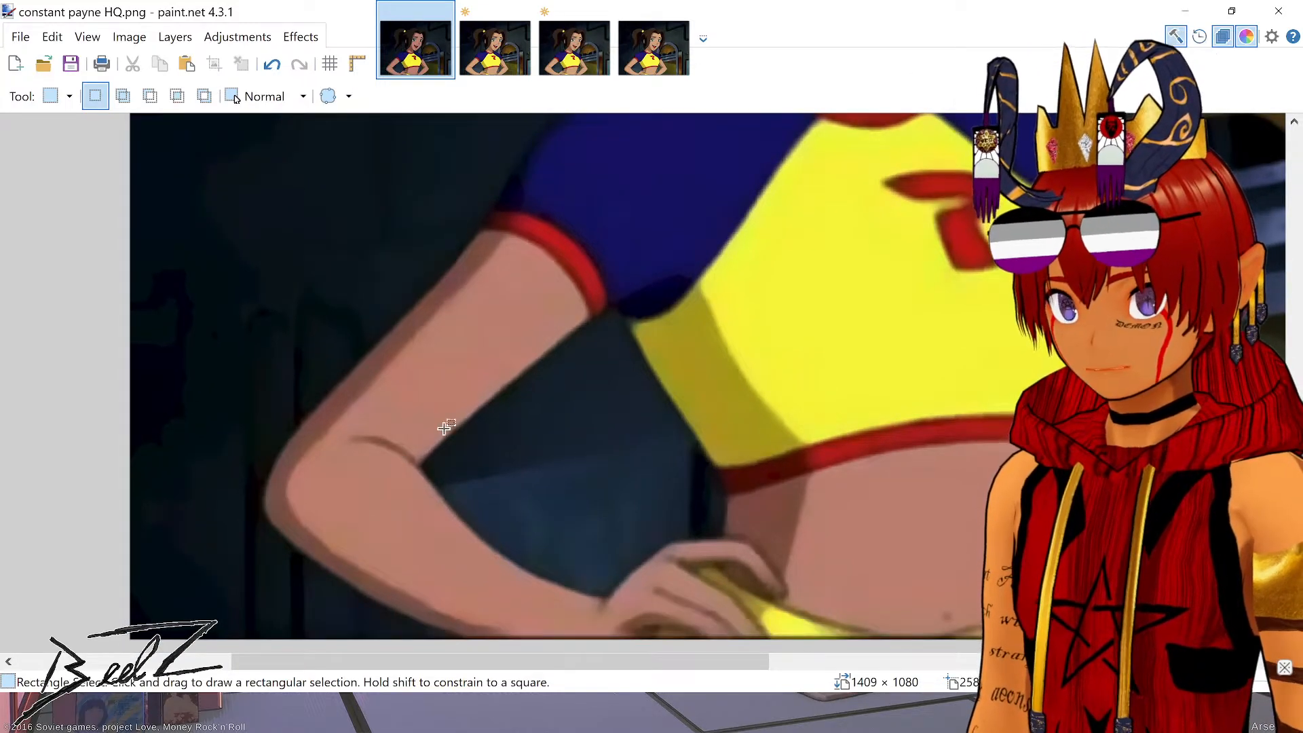
scroll(418, 478, up, 1)
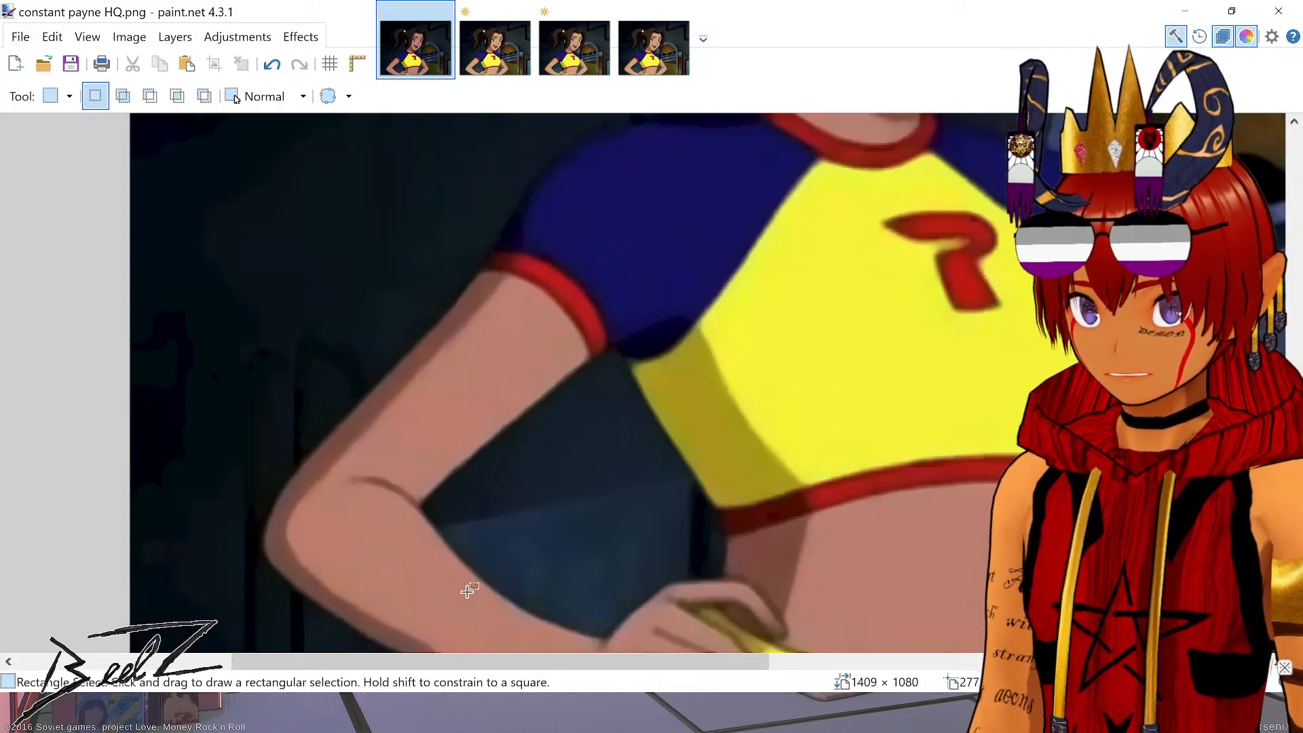
scroll(523, 462, down, 2)
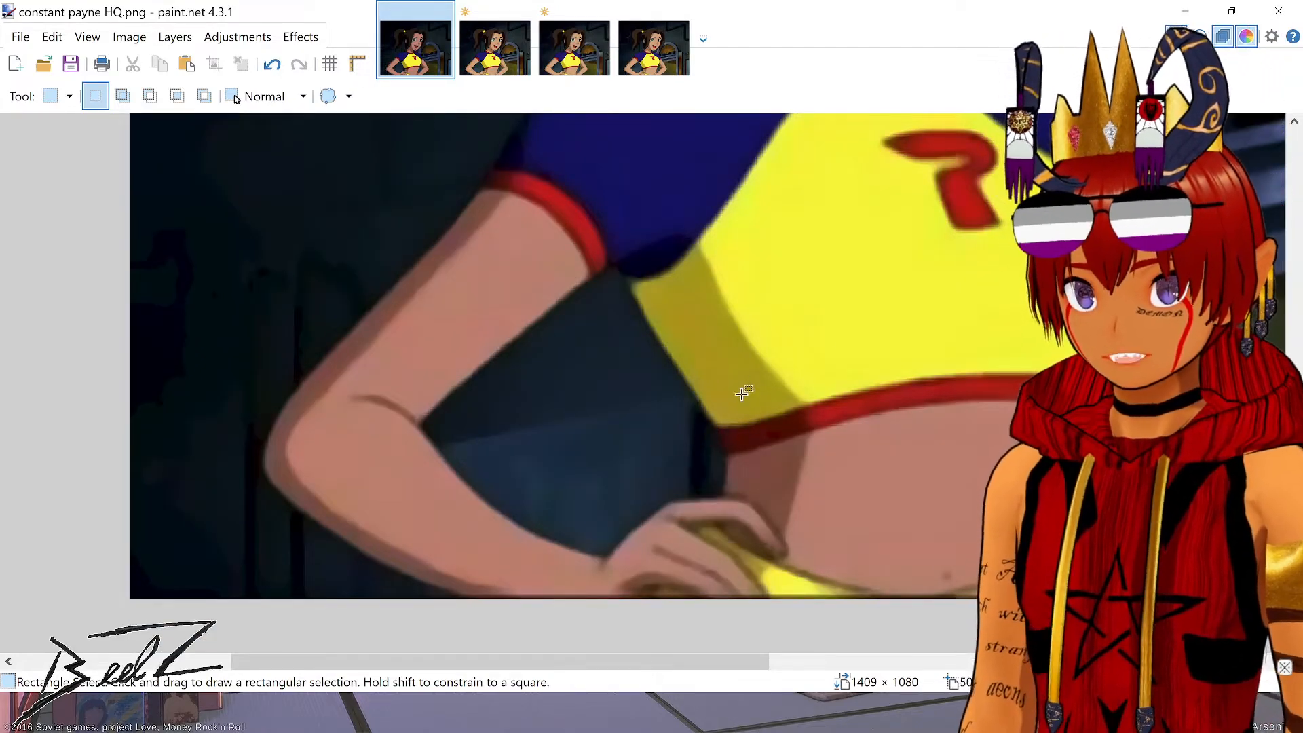
scroll(640, 459, down, 2)
scroll(652, 421, up, 7)
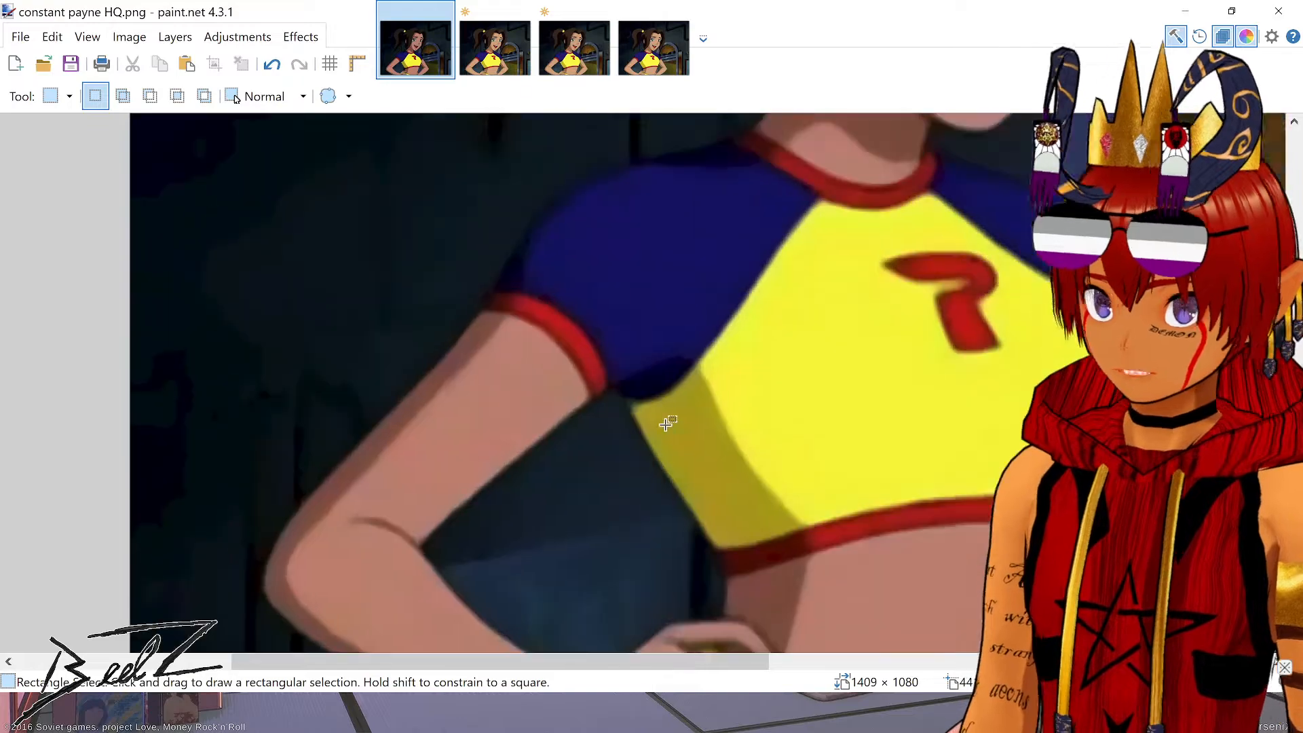
Step: Compare the CUnet upscaled image, constant payne2.png and constant payne HQ.png at full view
click(480, 72)
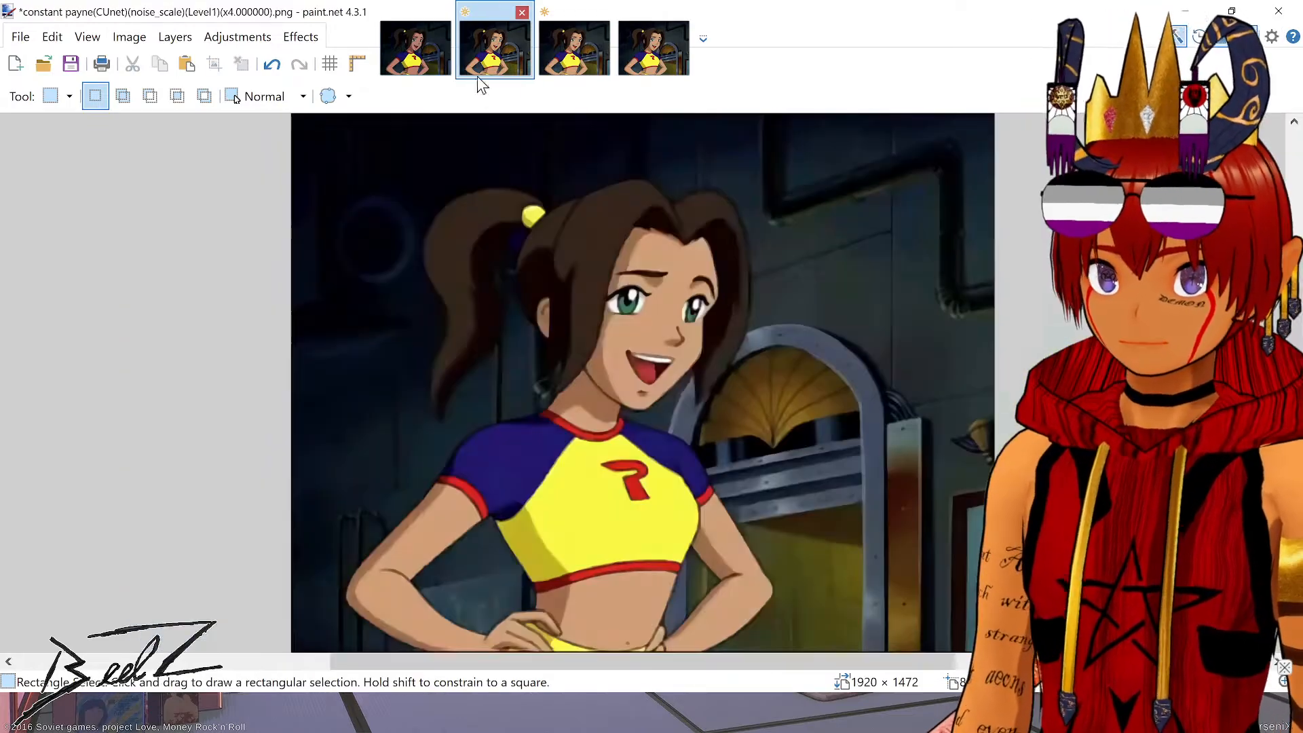
click(570, 54)
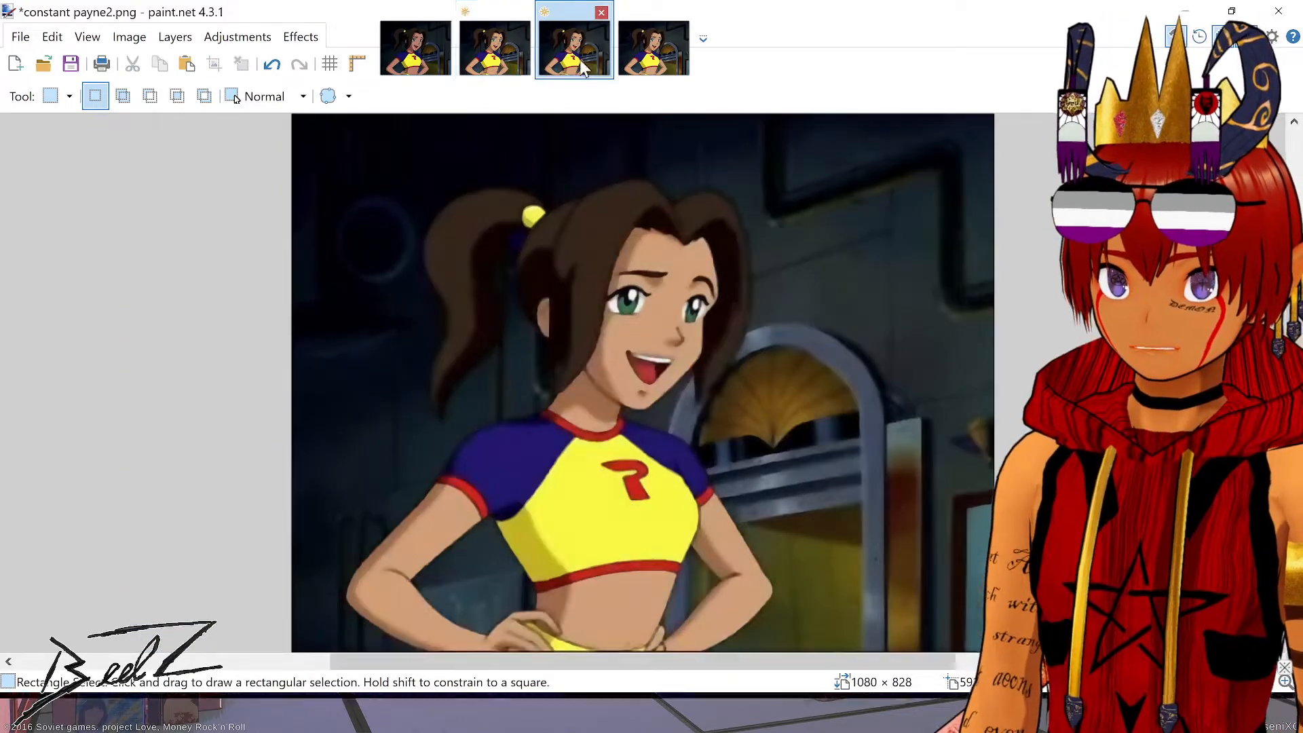
click(430, 65)
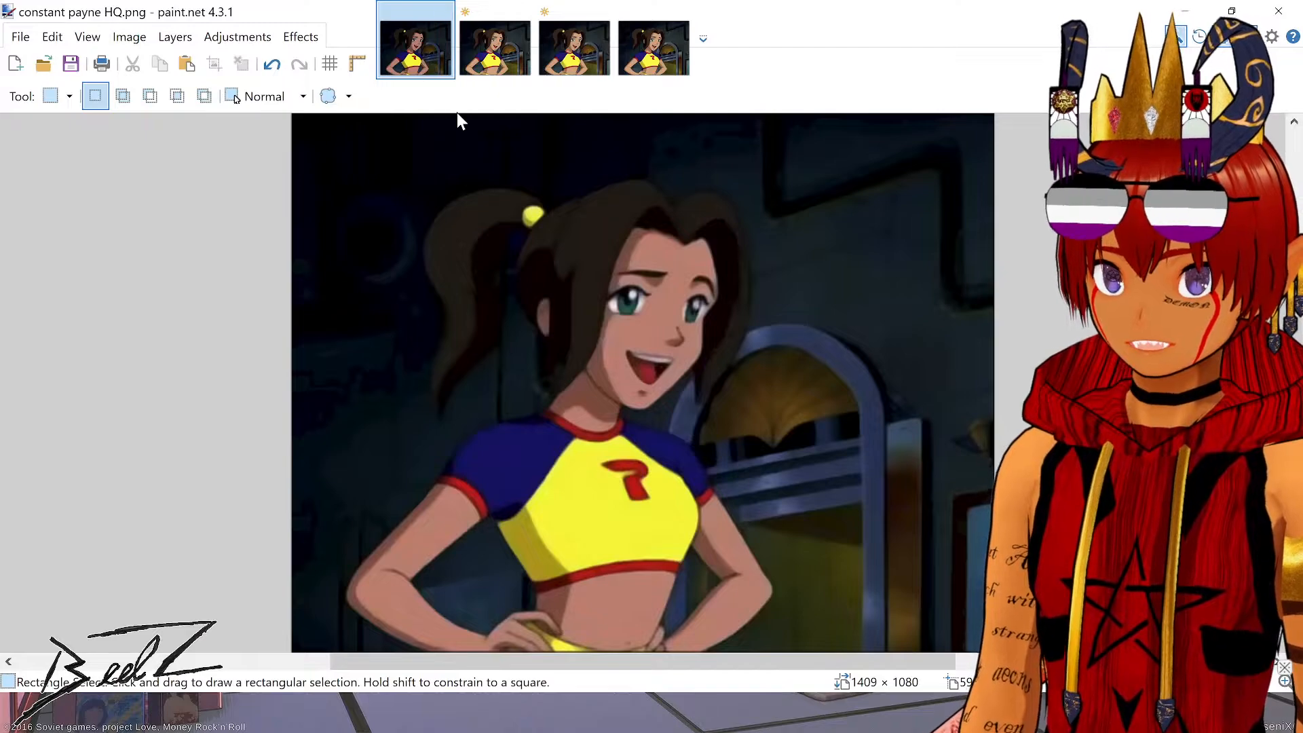
Step: Adjust the colours of constant payne HQ.png, shifting the yellow shirt slightly towards green
scroll(339, 176, up, 1)
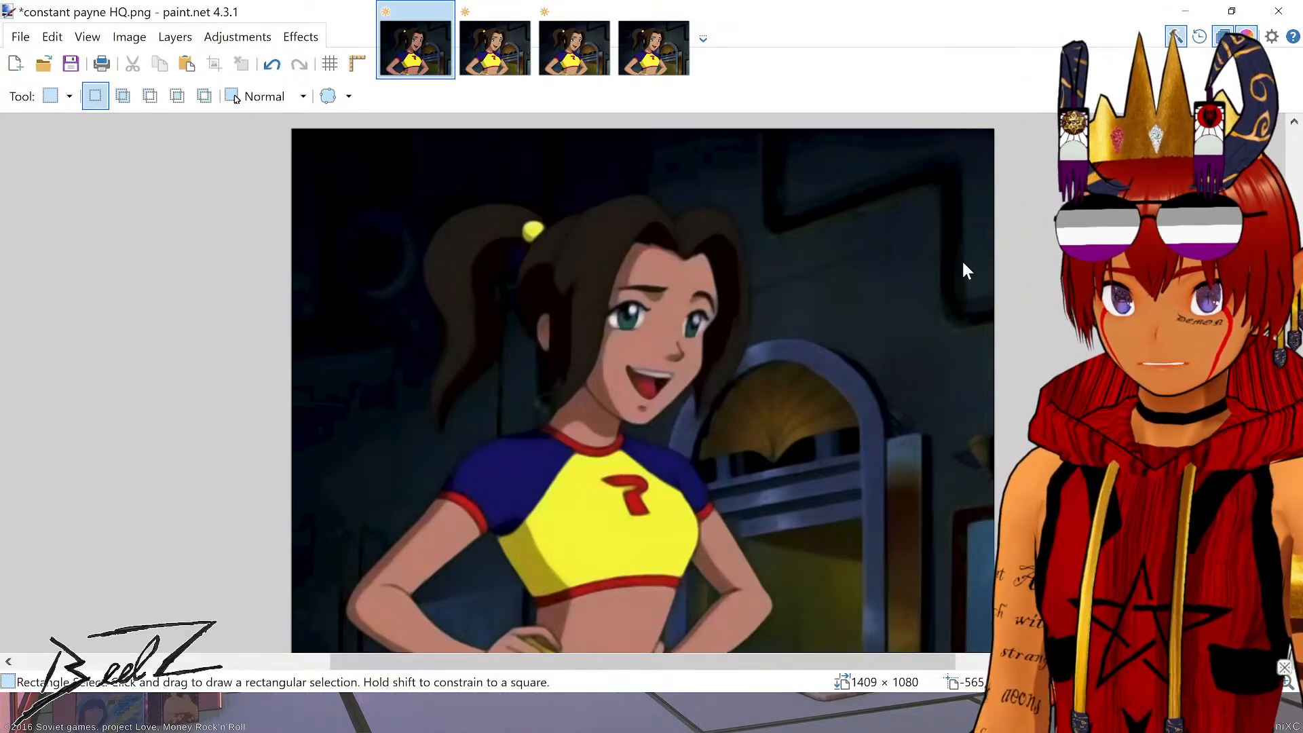
drag(961, 218, 974, 216)
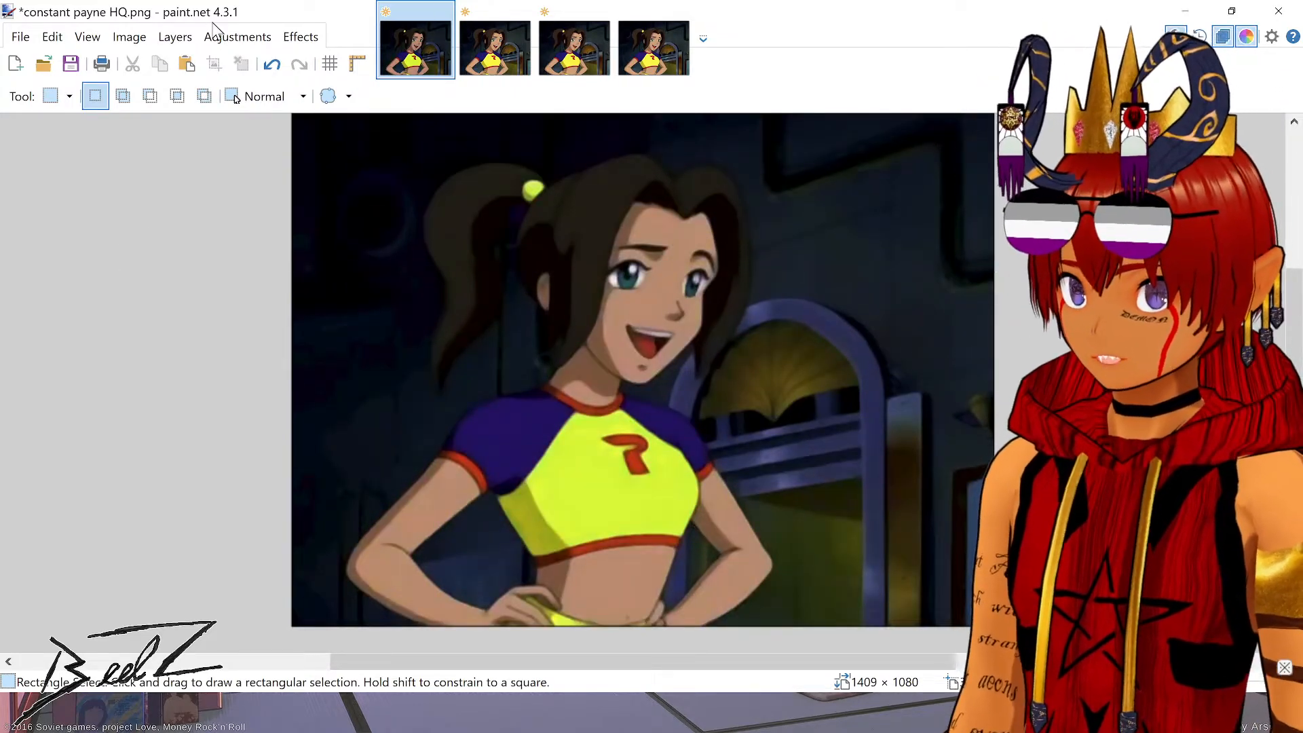
click(253, 38)
click(301, 158)
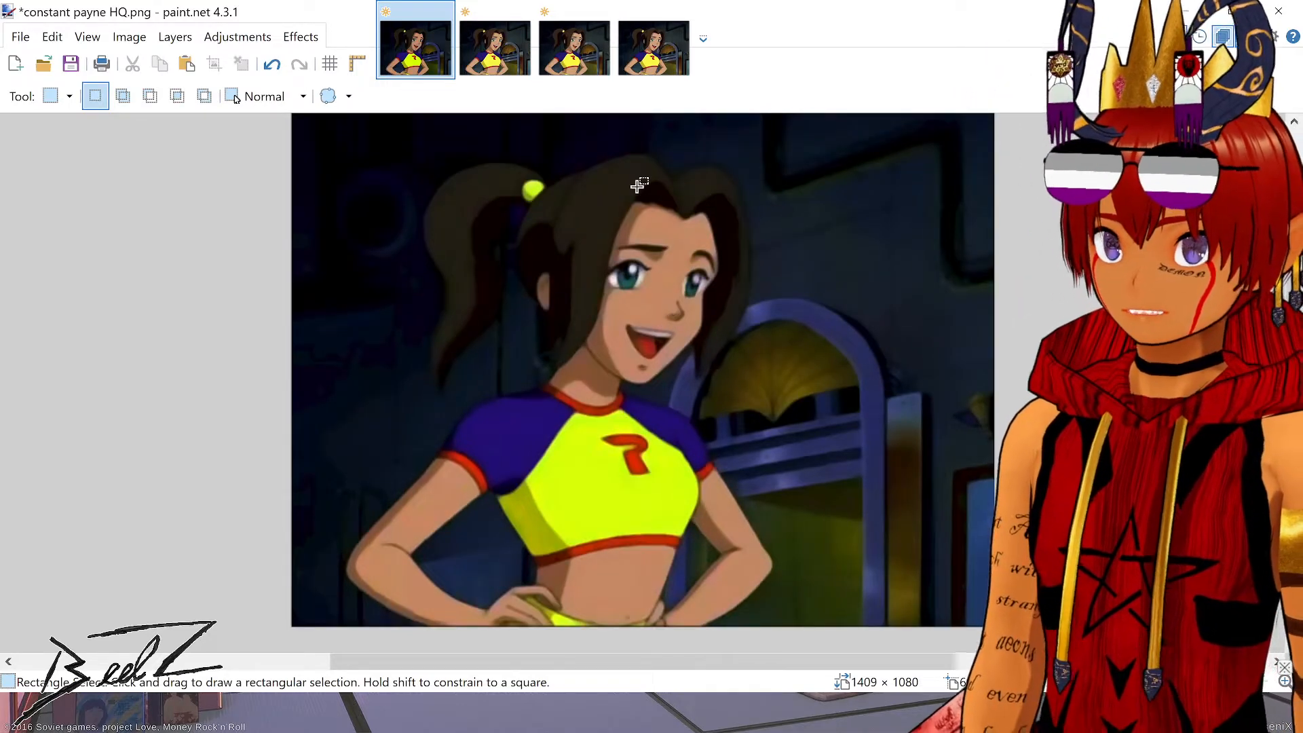
Step: Compare the original constant payne.png with the recoloured HQ version and the CUnet upscaled version
click(668, 73)
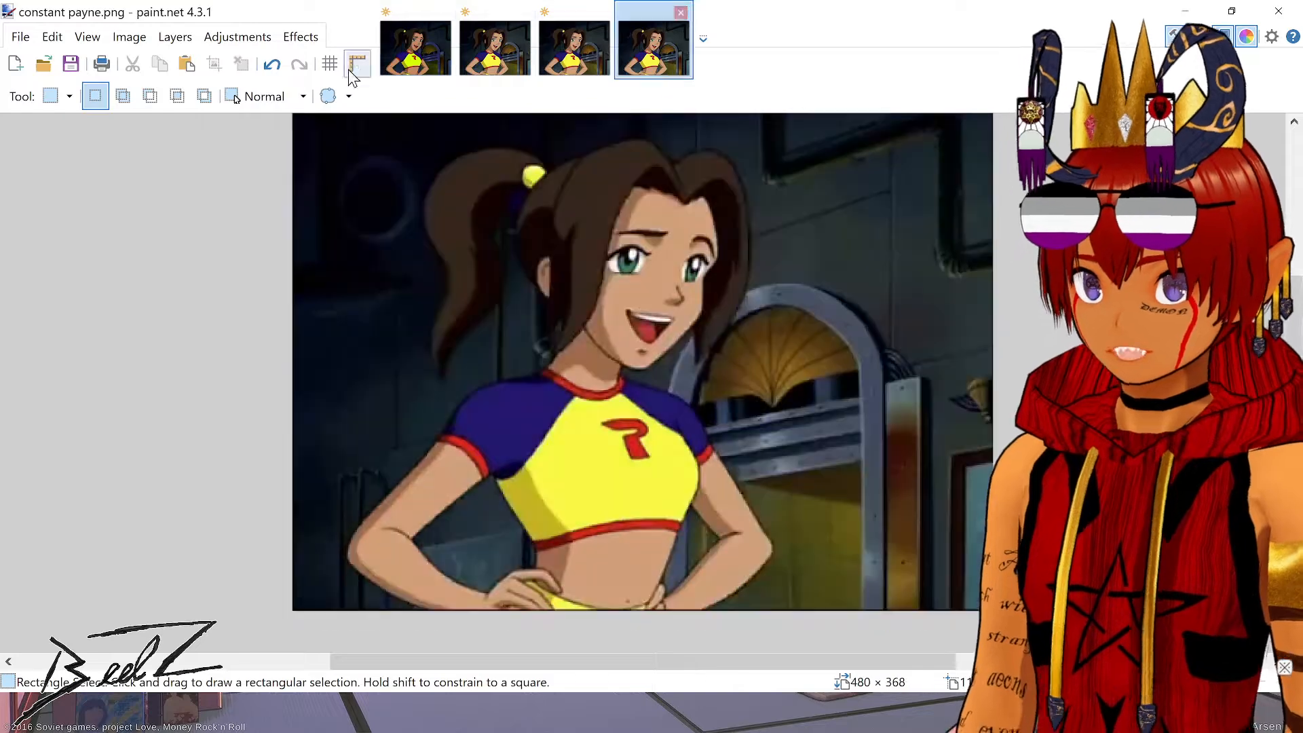
click(404, 62)
click(494, 55)
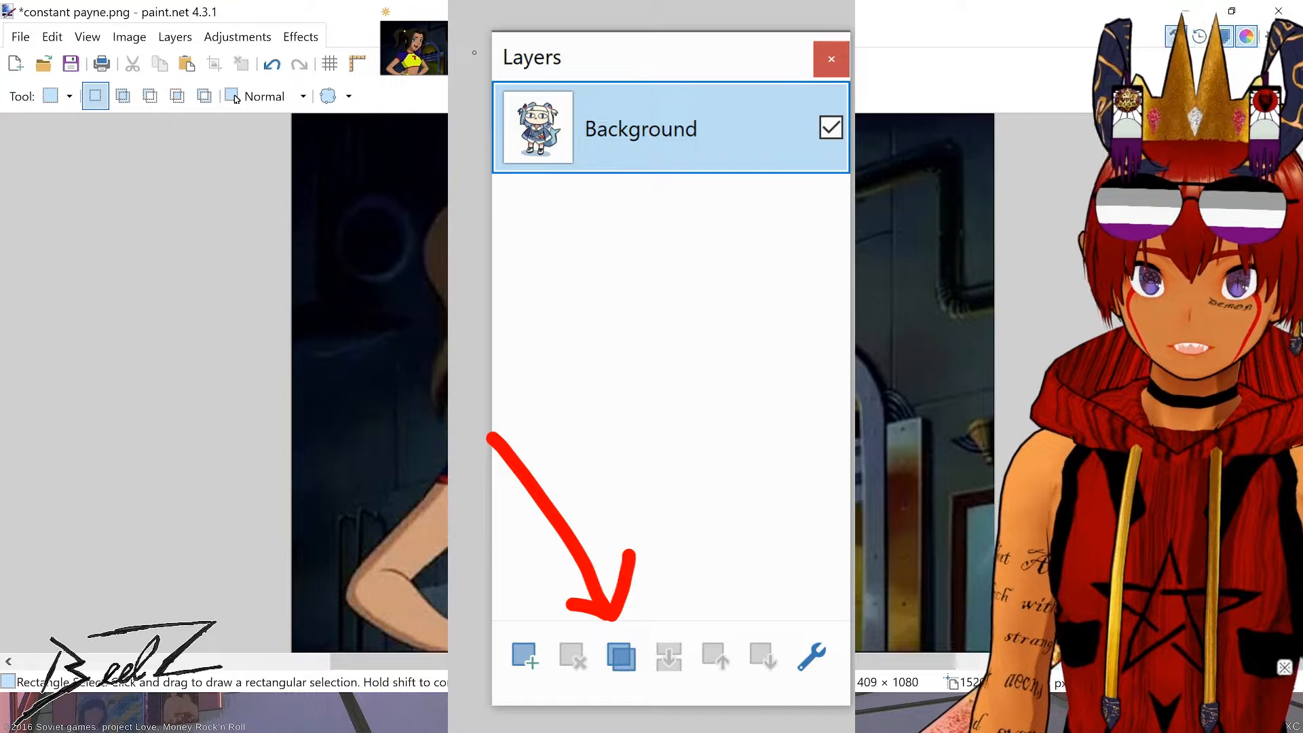
Step: Apply a smoothing effect to the enlarged constant payne.png and check its details up close
click(302, 37)
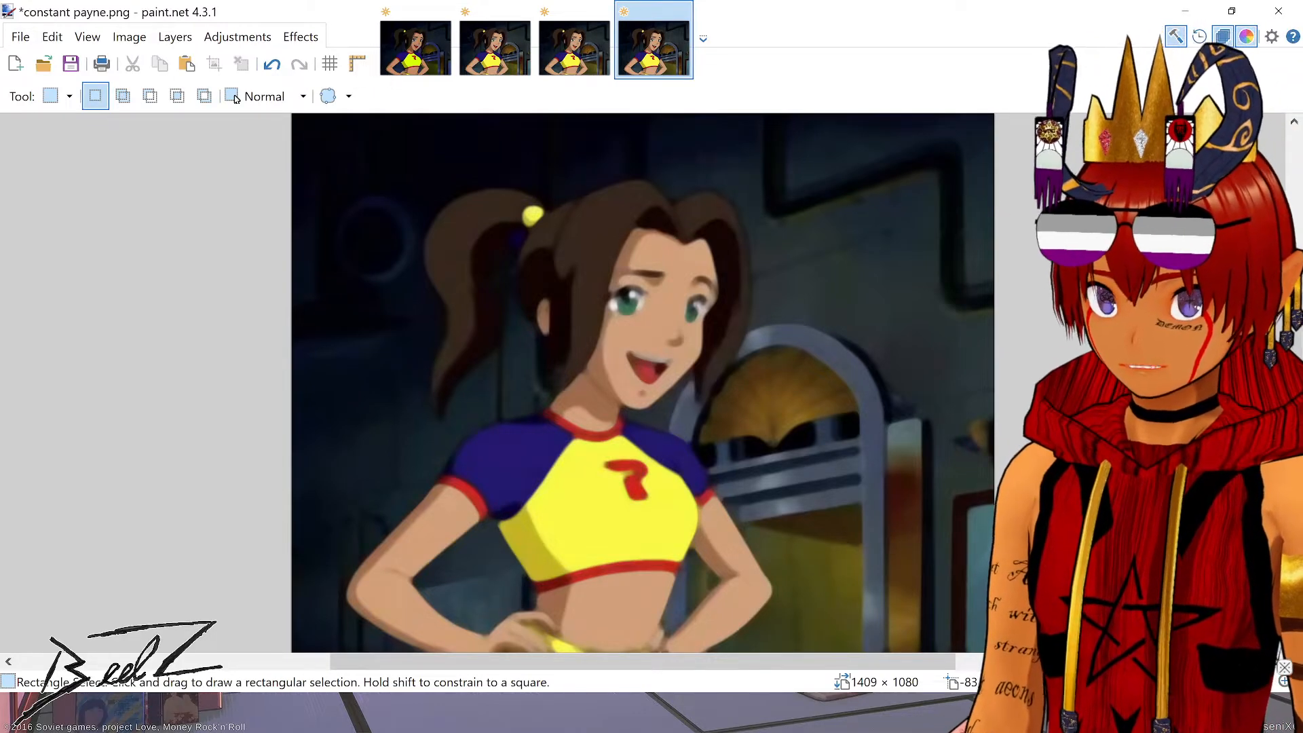
scroll(604, 212, up, 5)
drag(604, 213, 529, 515)
scroll(514, 288, down, 5)
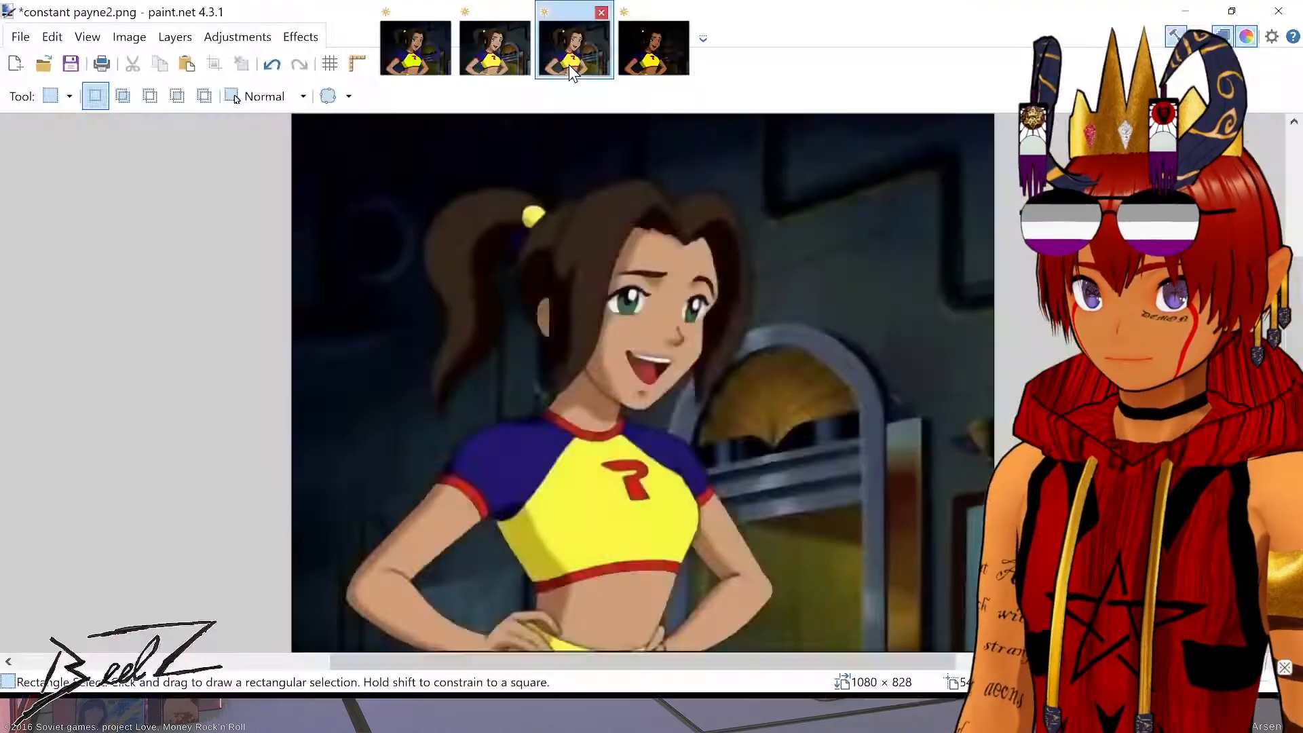
Step: Compare the darkened constant payne.png with constant payne2.png by alternating between the two images
click(642, 63)
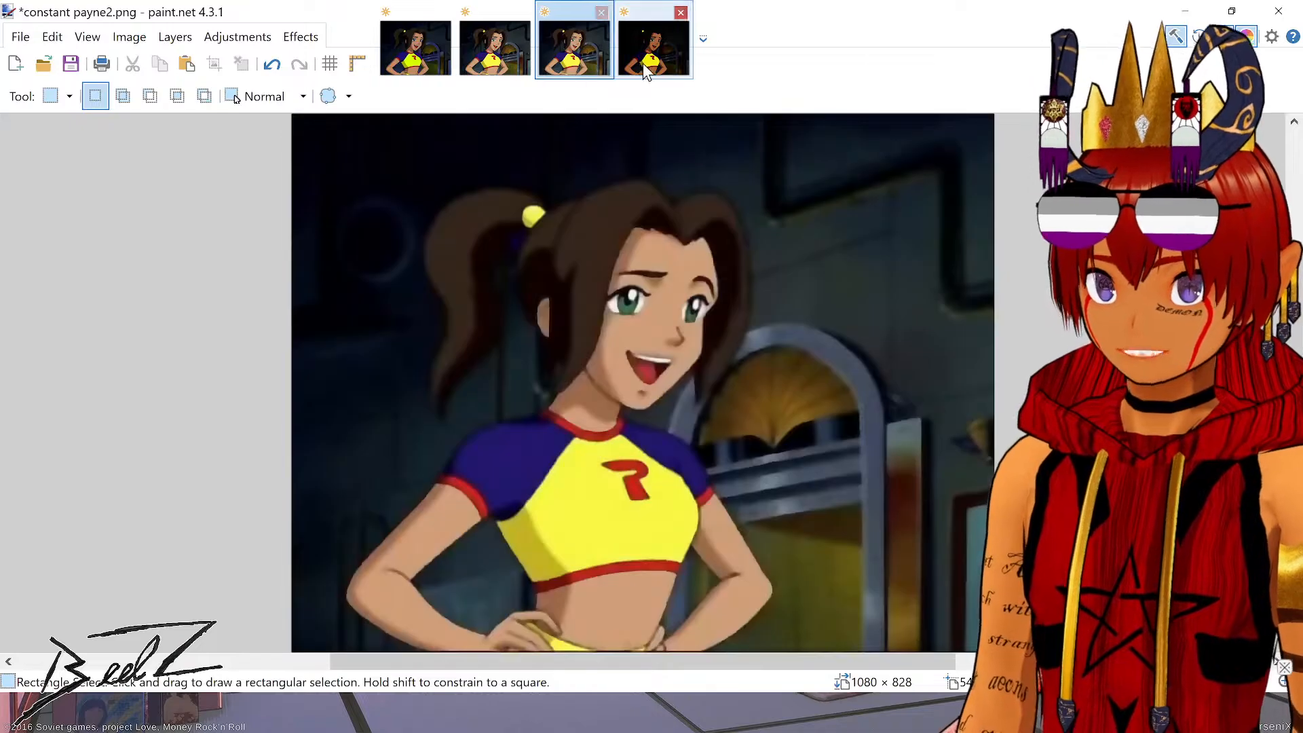
click(642, 63)
click(611, 67)
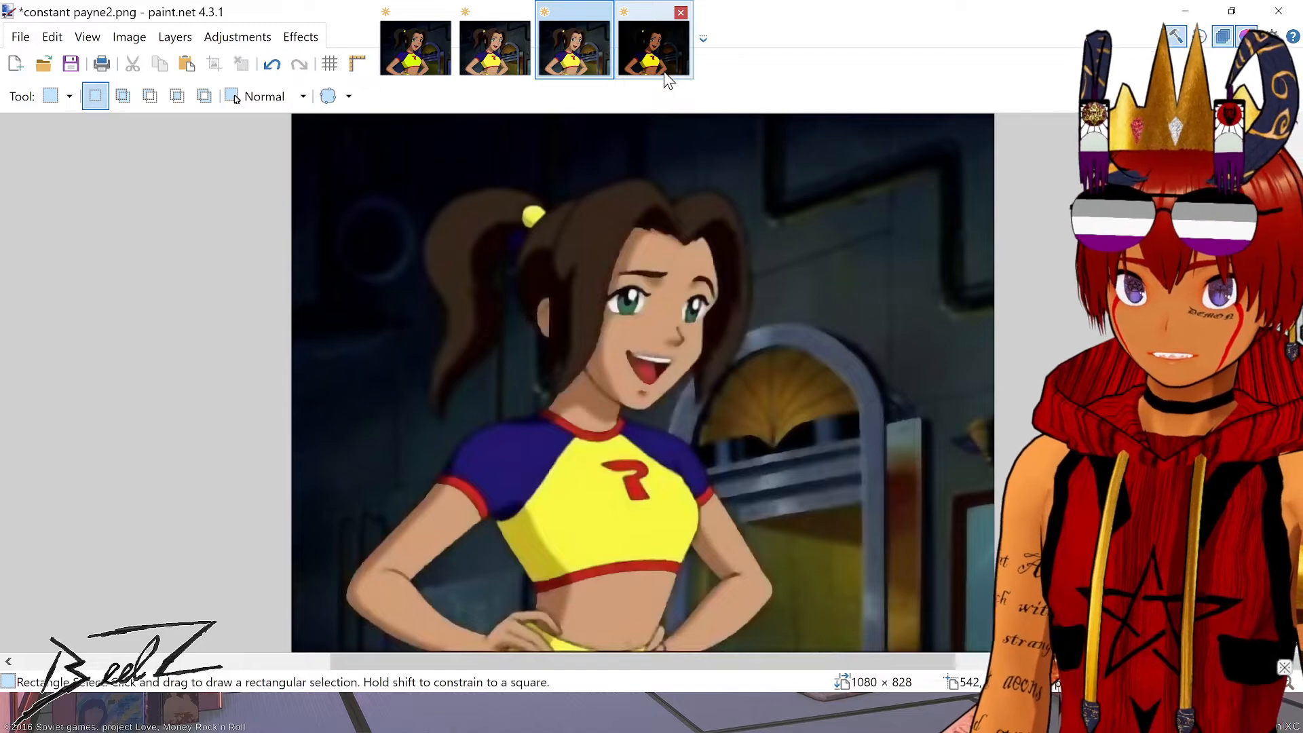
click(626, 63)
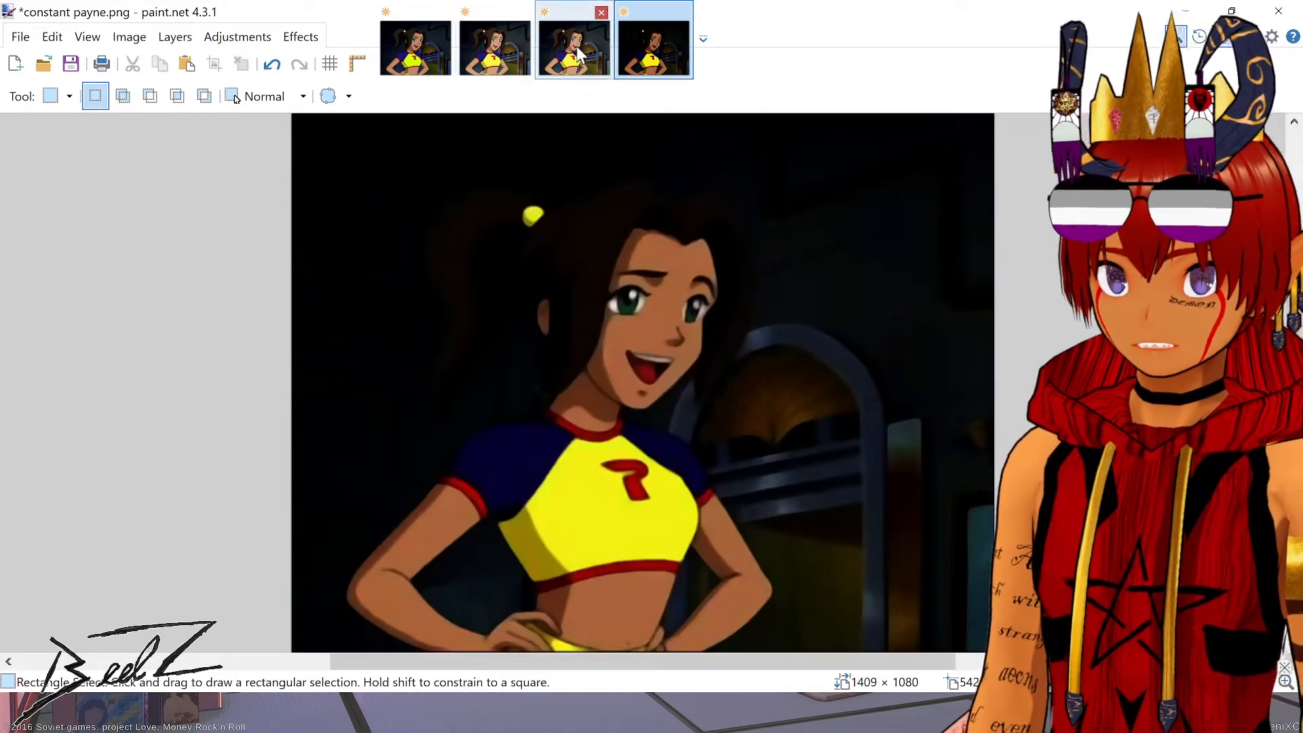
click(578, 55)
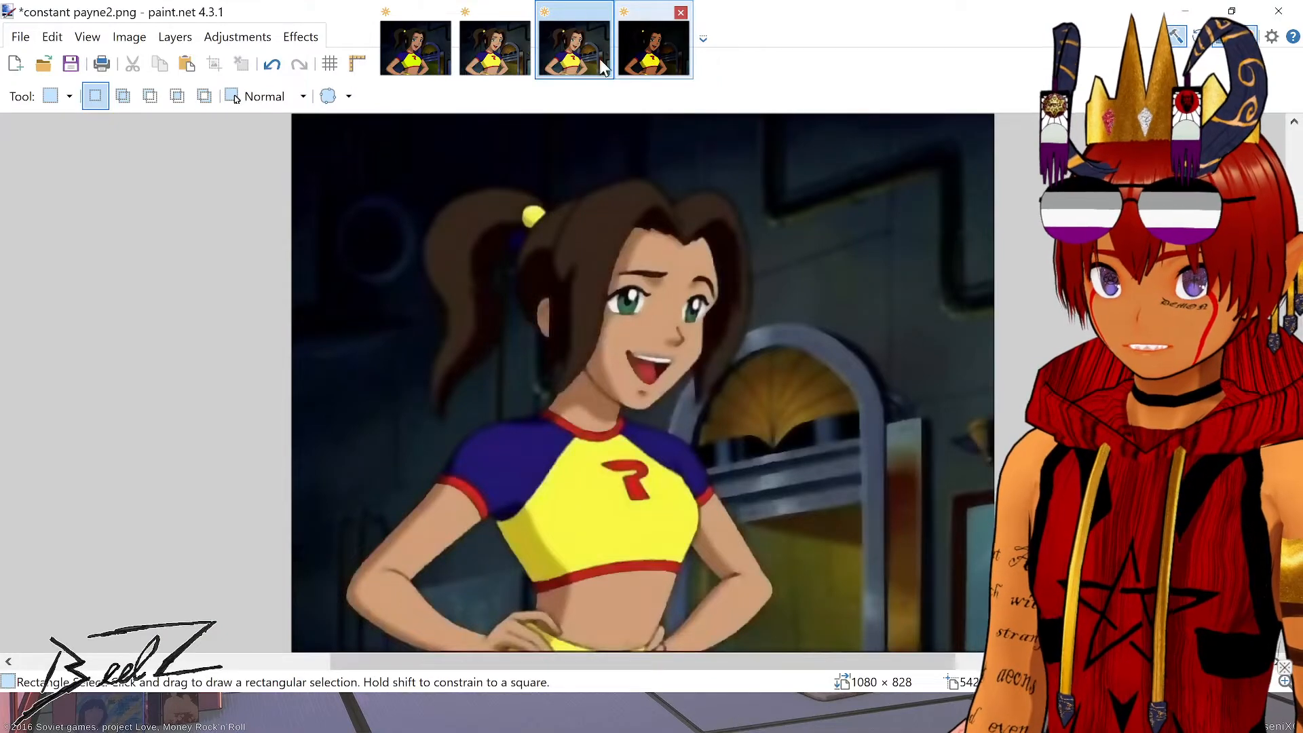
click(648, 64)
click(577, 53)
click(650, 53)
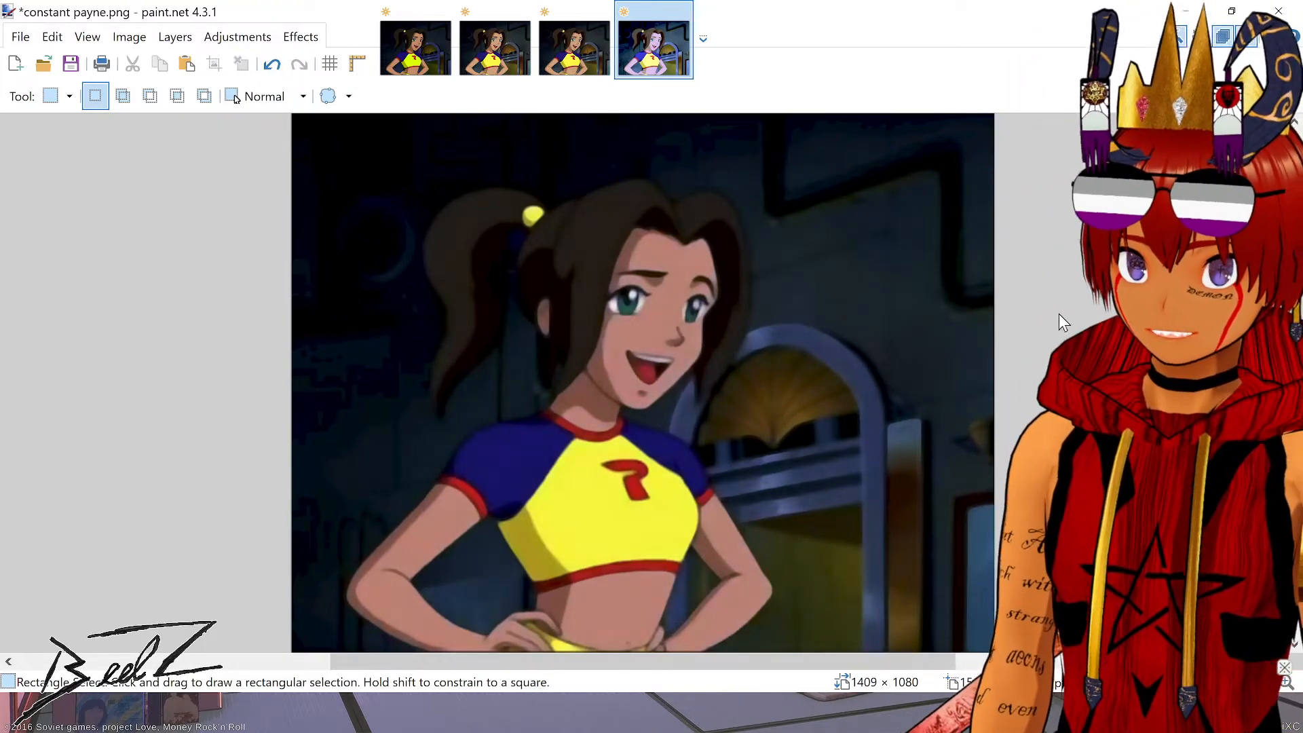
key(ctrl+shift+u)
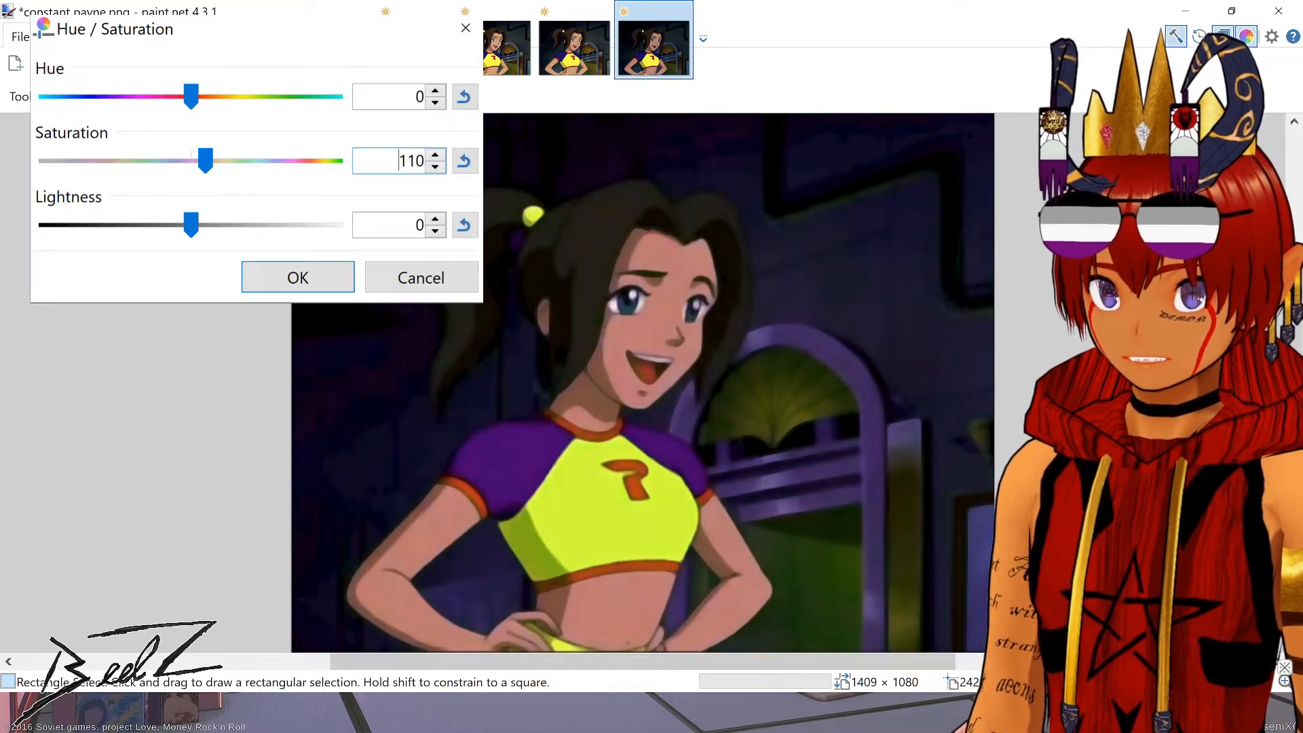
key(Return)
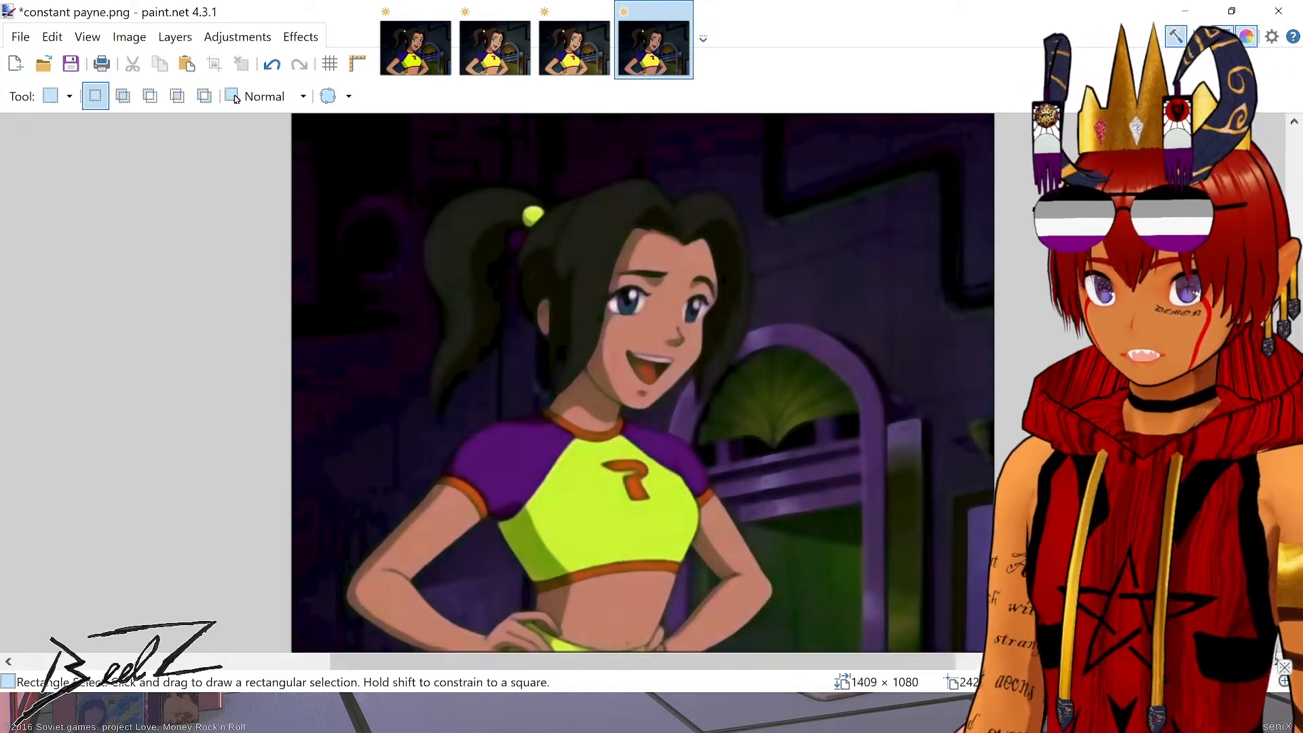
key(ctrl+z)
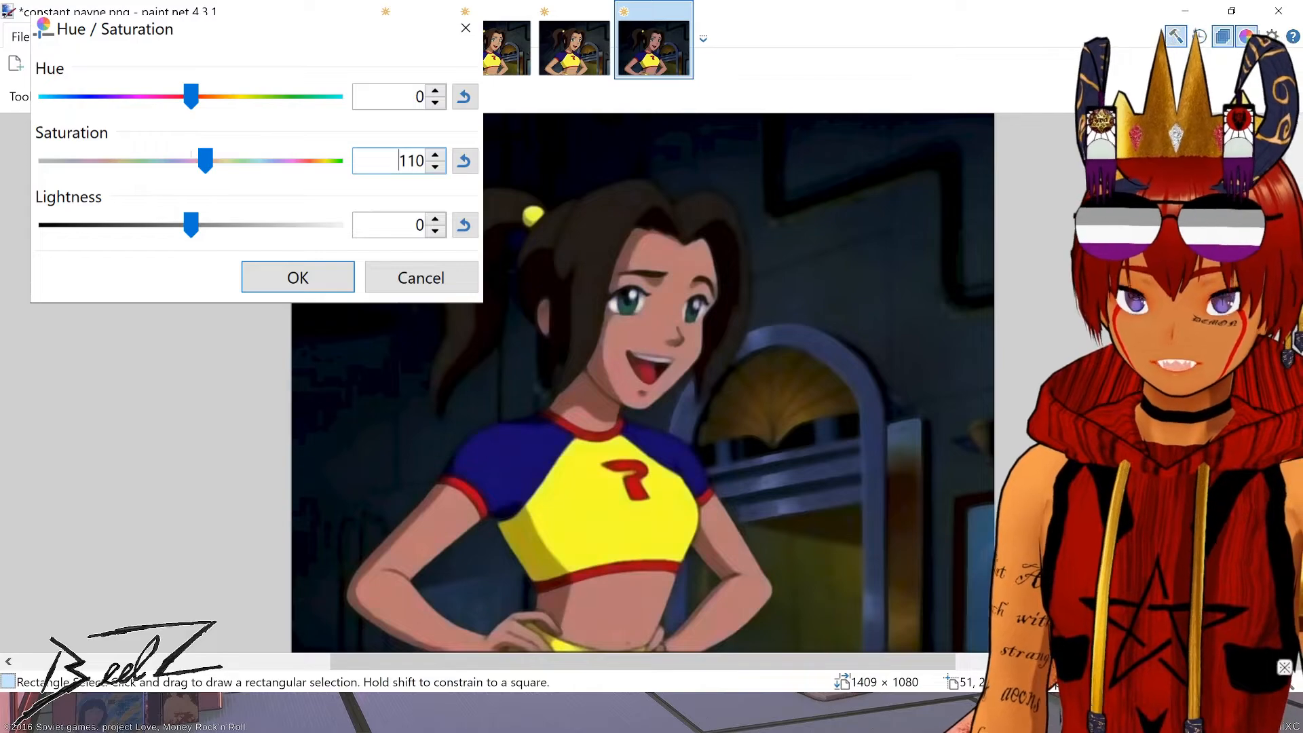
Step: Raise the saturation of constant payne.png to 110, leaving hue and lightness at 0
key(Return)
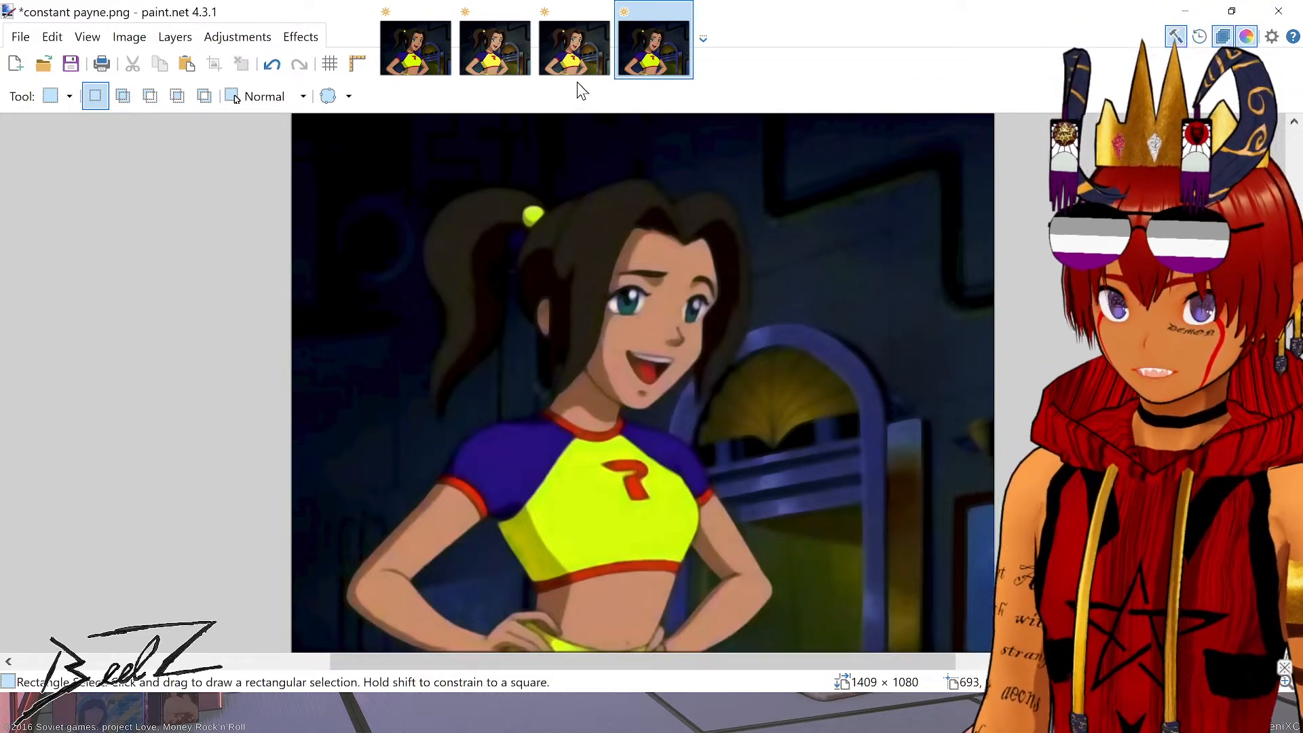
Step: Compare the more saturated constant payne.png with the other open versions, including the CUnet upscaled image, by alternating between them
click(577, 68)
click(644, 71)
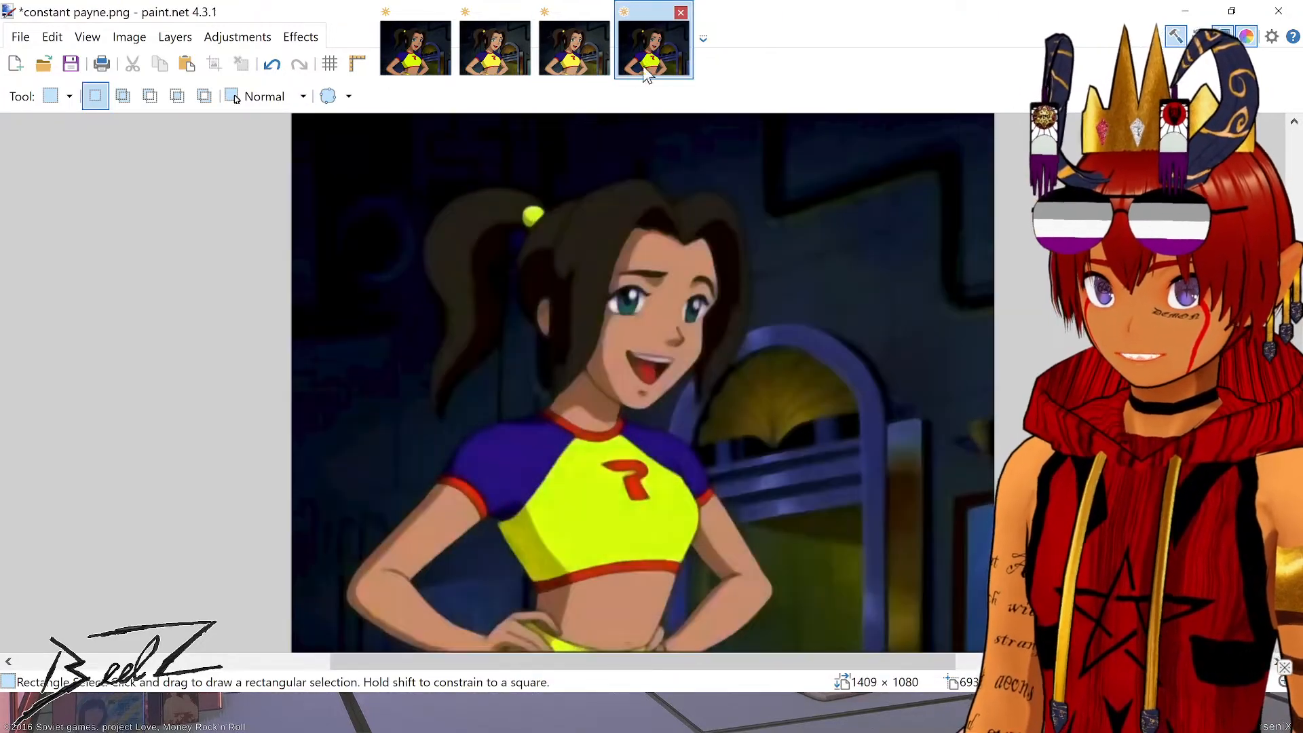
click(596, 63)
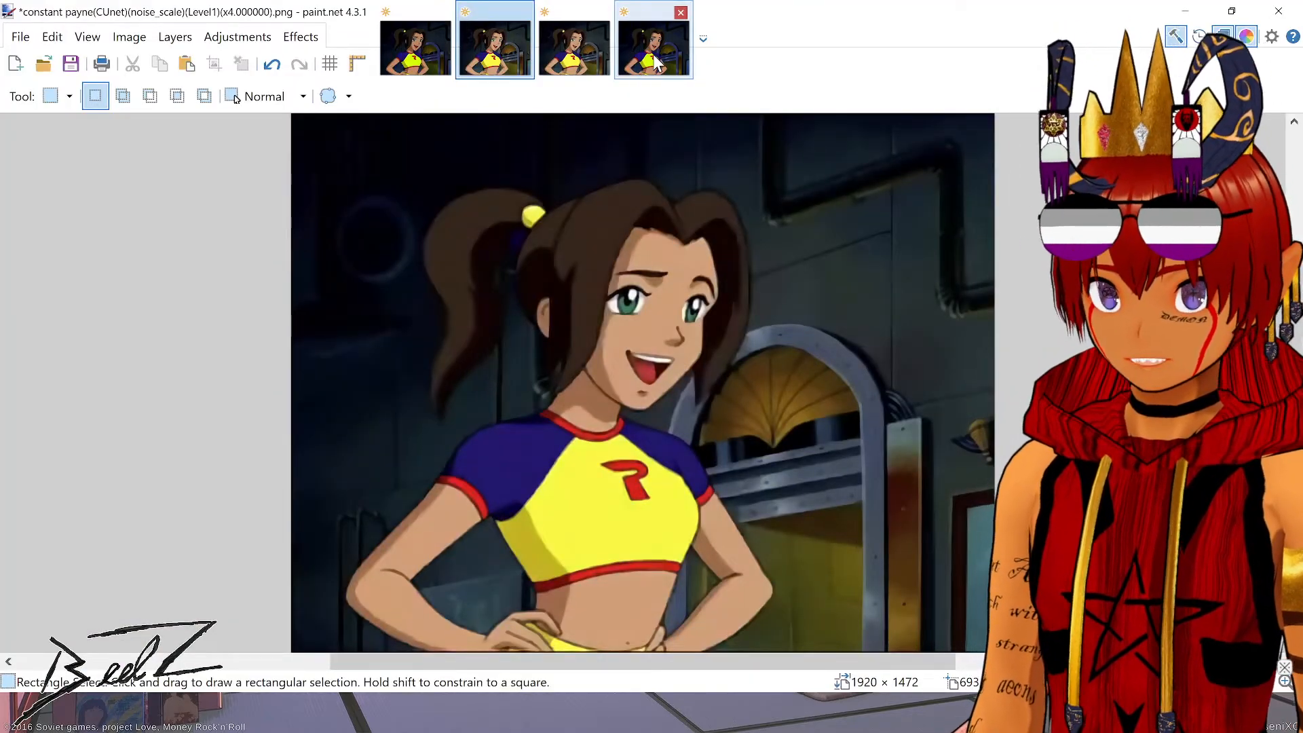
click(654, 63)
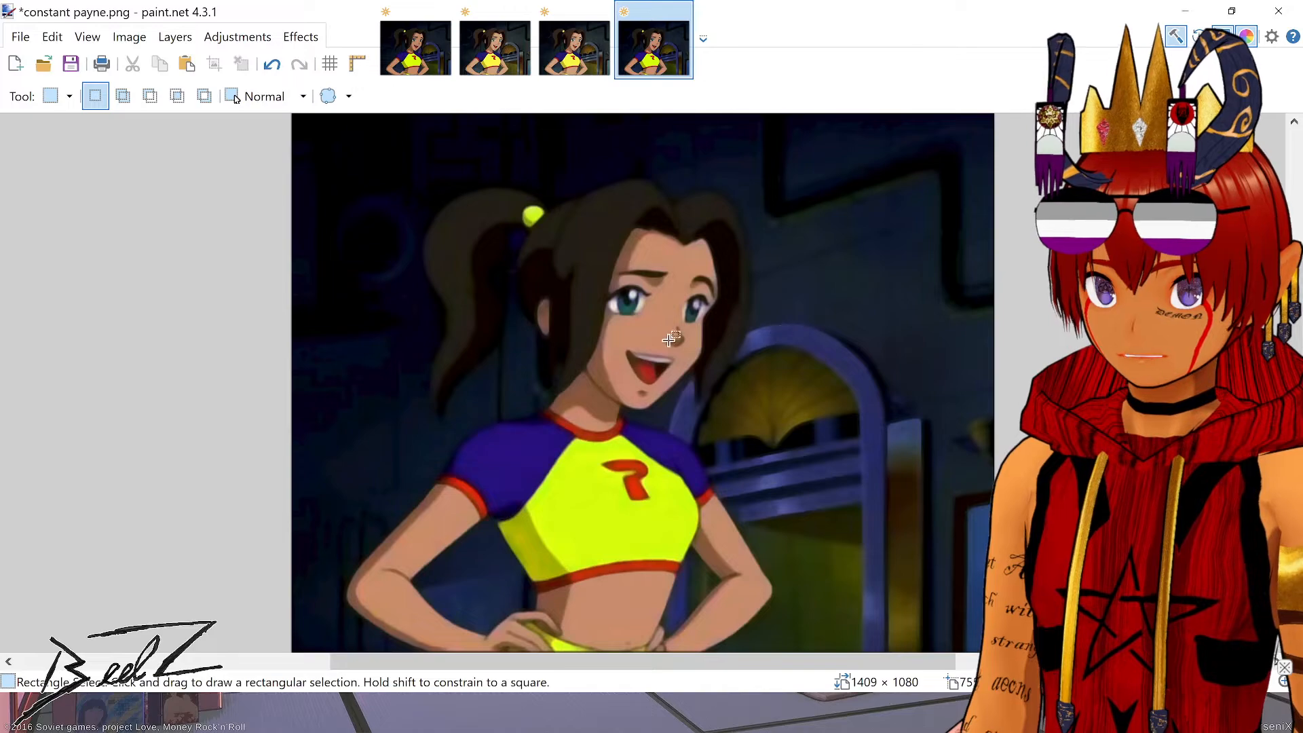
click(498, 51)
click(668, 61)
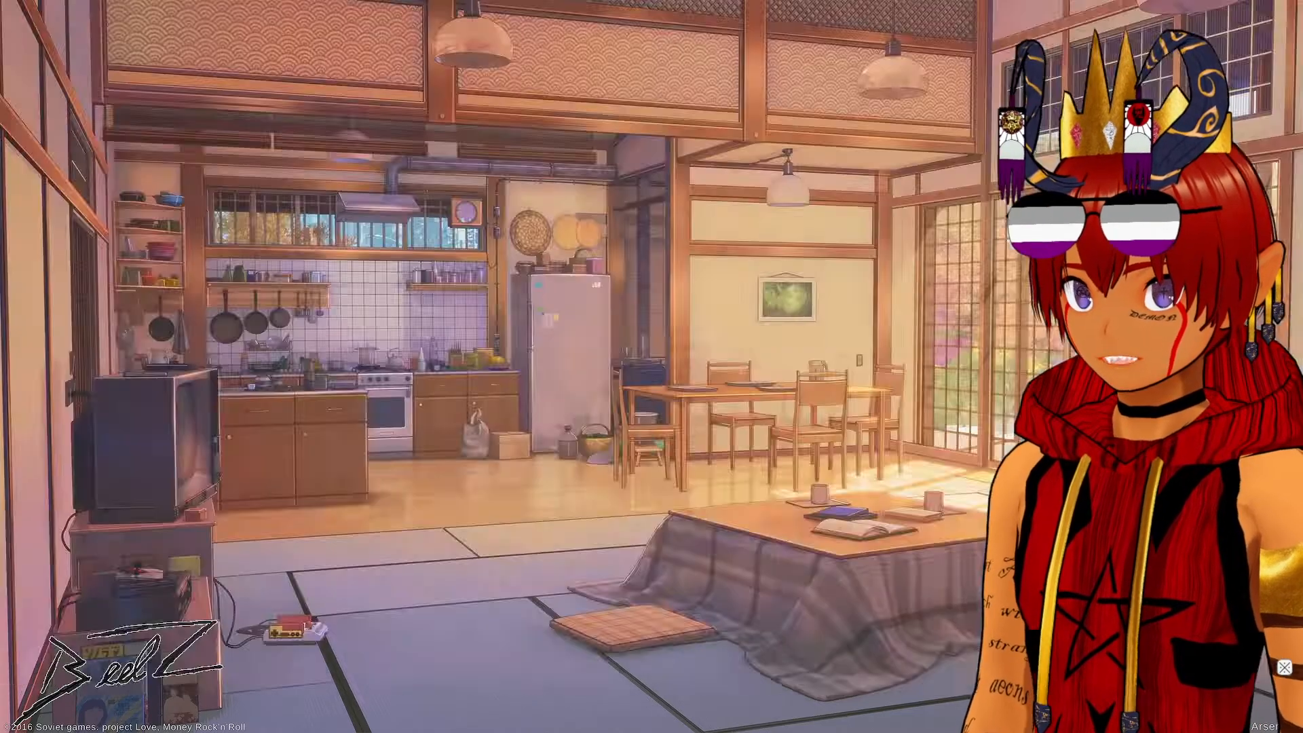